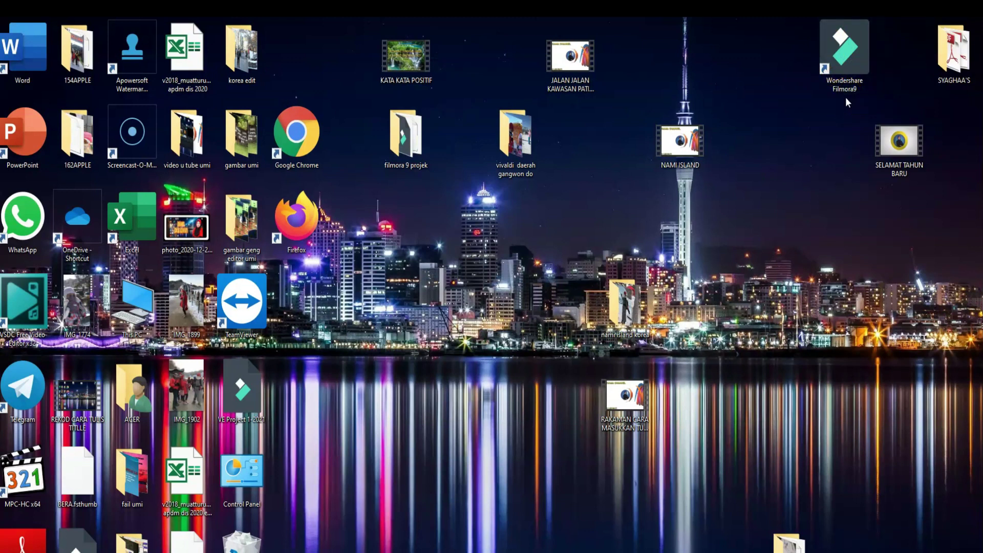
Launch Wondershare Filmora9 from the desktop.
double_click(849, 81)
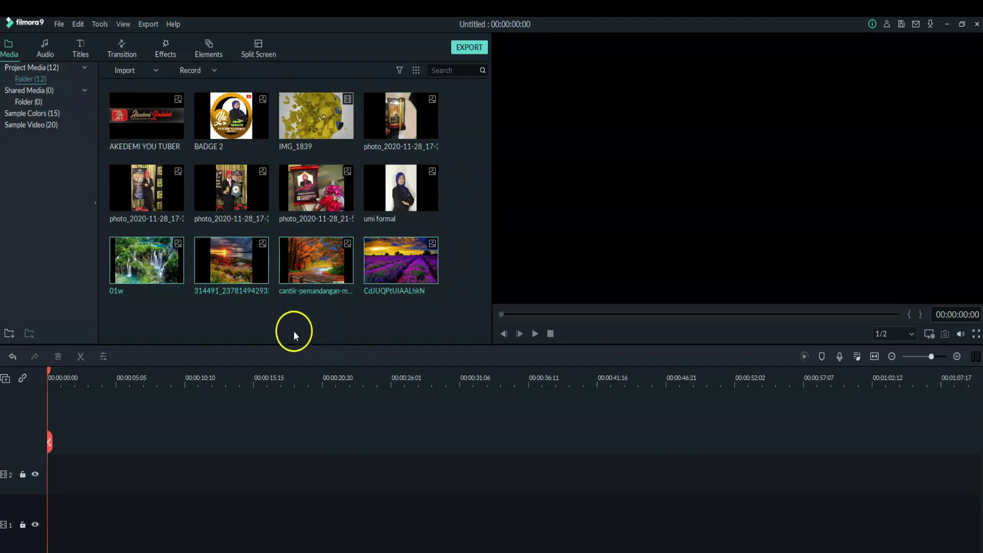
click(156, 71)
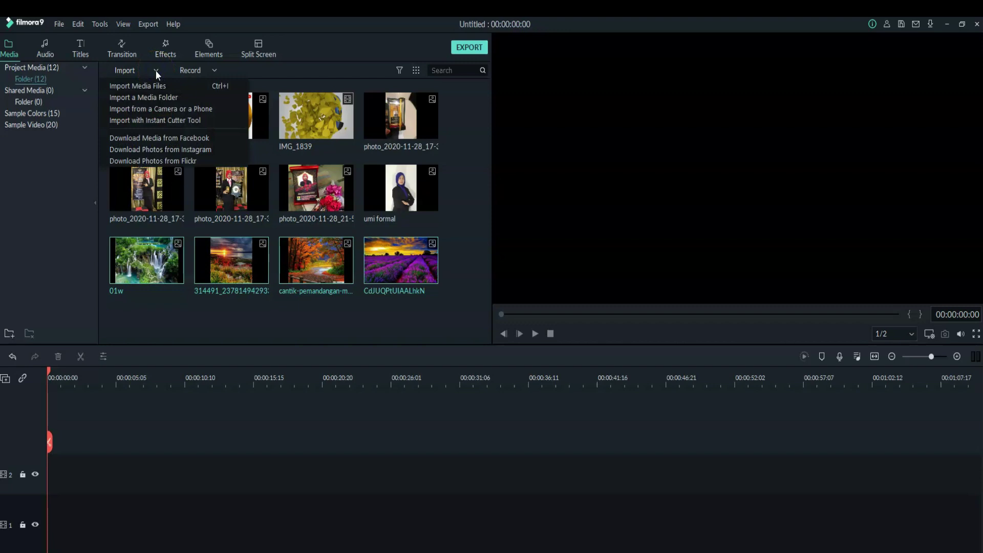
click(156, 88)
click(168, 86)
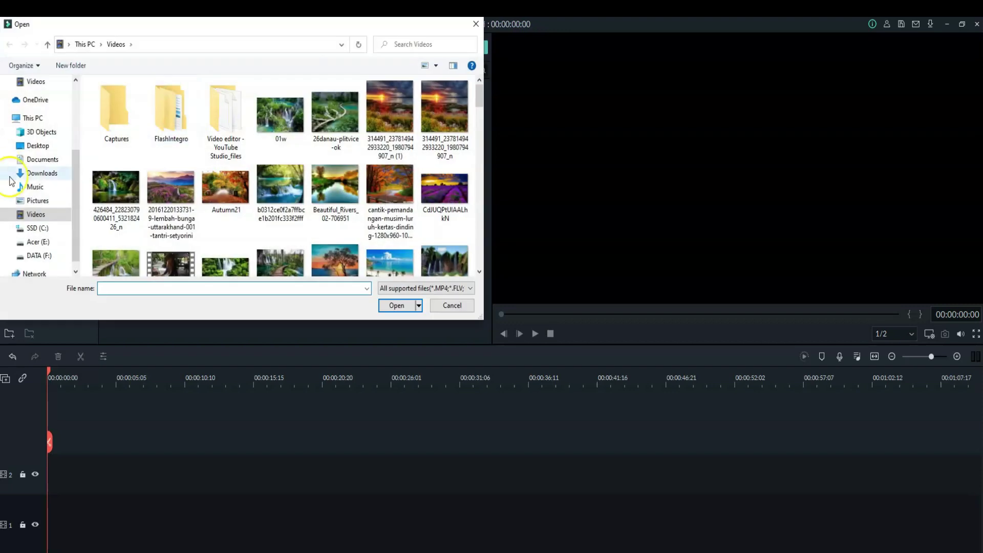
click(477, 25)
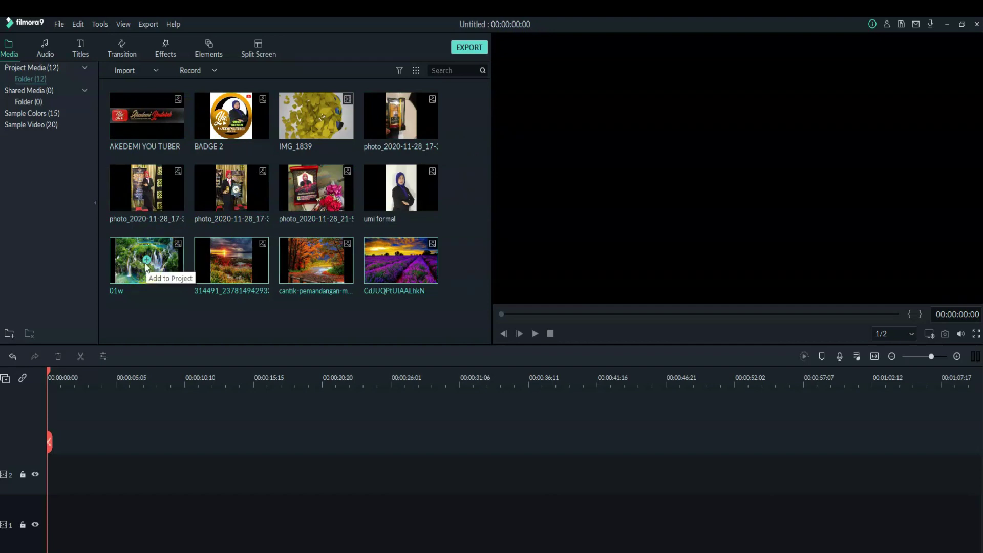
Add the two portrait award photos, the 01w waterfall image and the cantik-pemandangan autumn image consecutively to track 1.
click(146, 189)
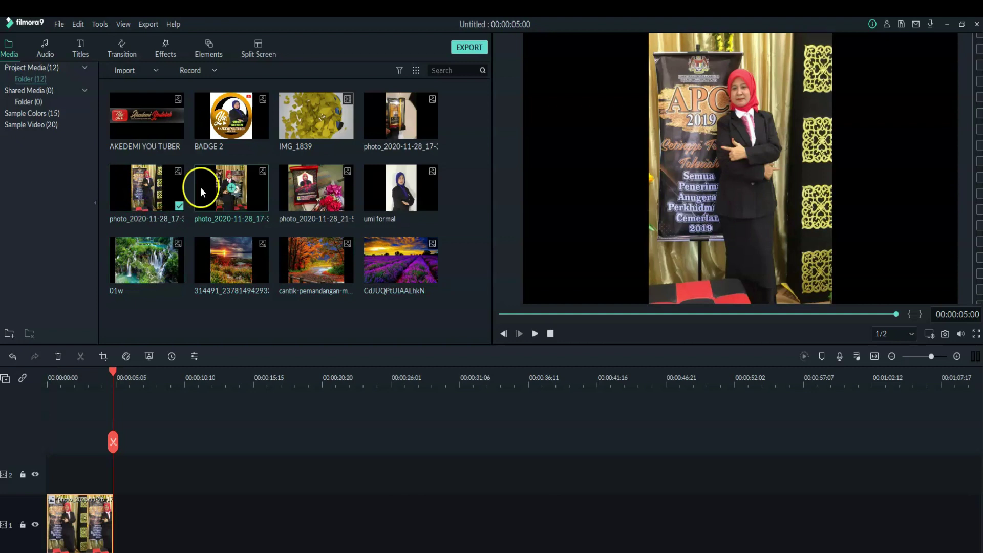
click(232, 189)
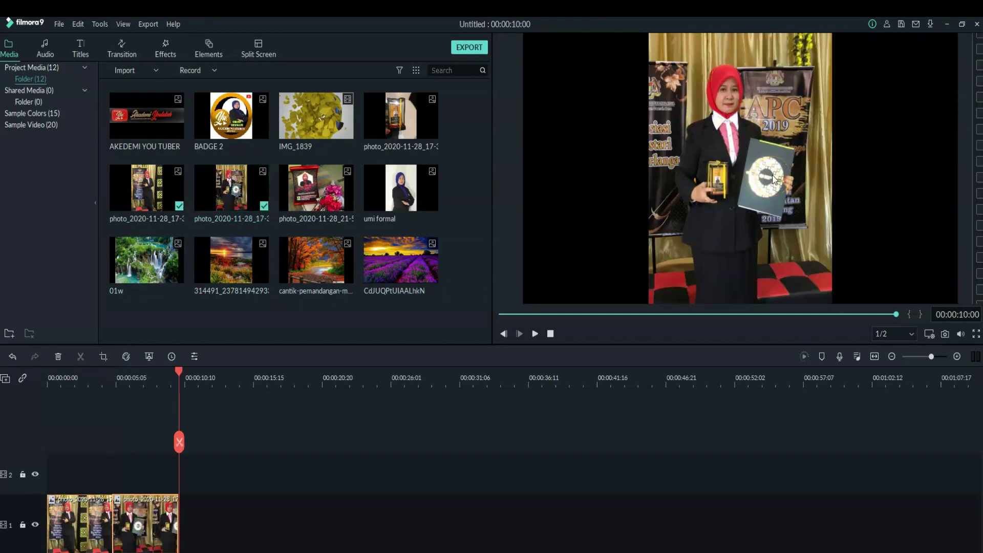
mouse_move(317, 194)
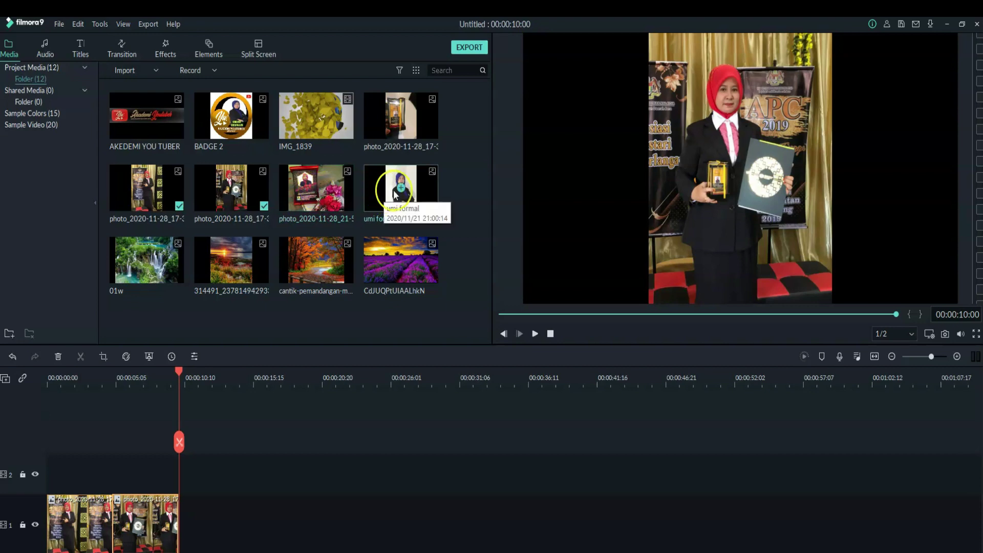
click(146, 261)
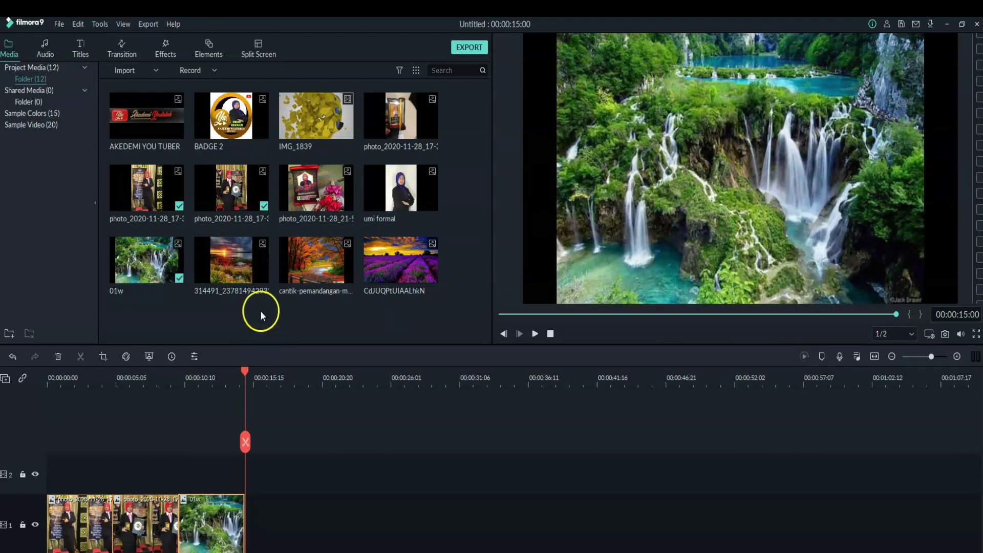
mouse_move(316, 261)
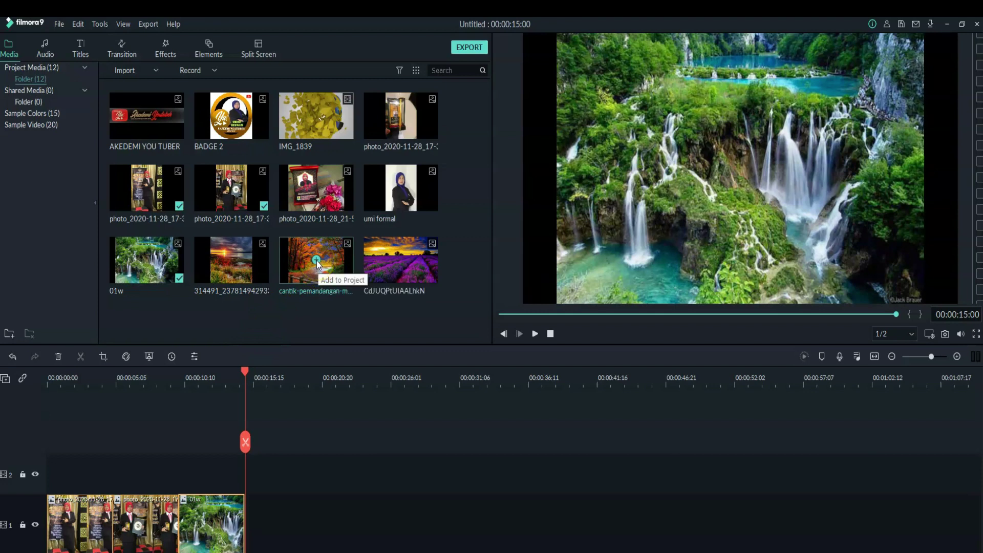
click(316, 261)
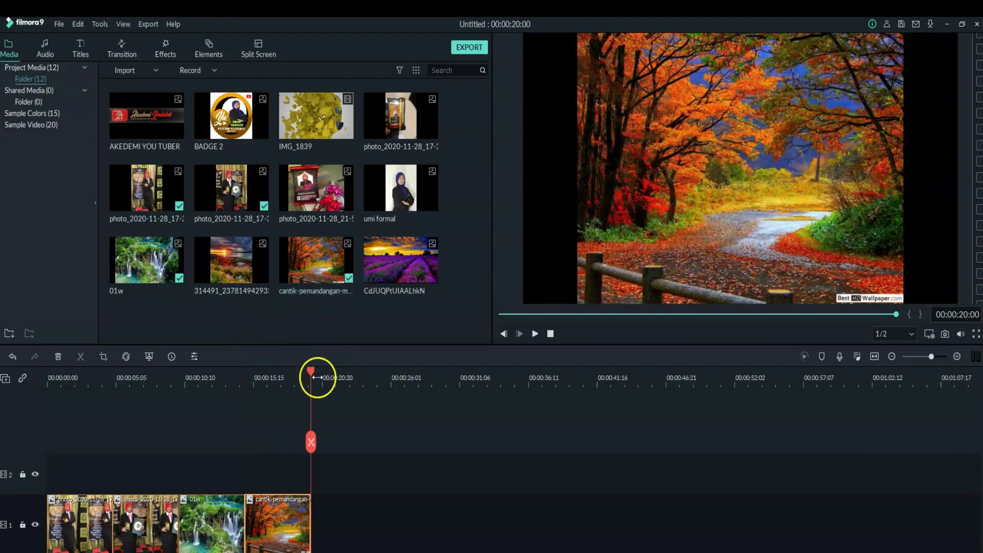
Insert the IMG_1839 video at the very start of track 1, ahead of the photos.
drag(316, 377, 44, 465)
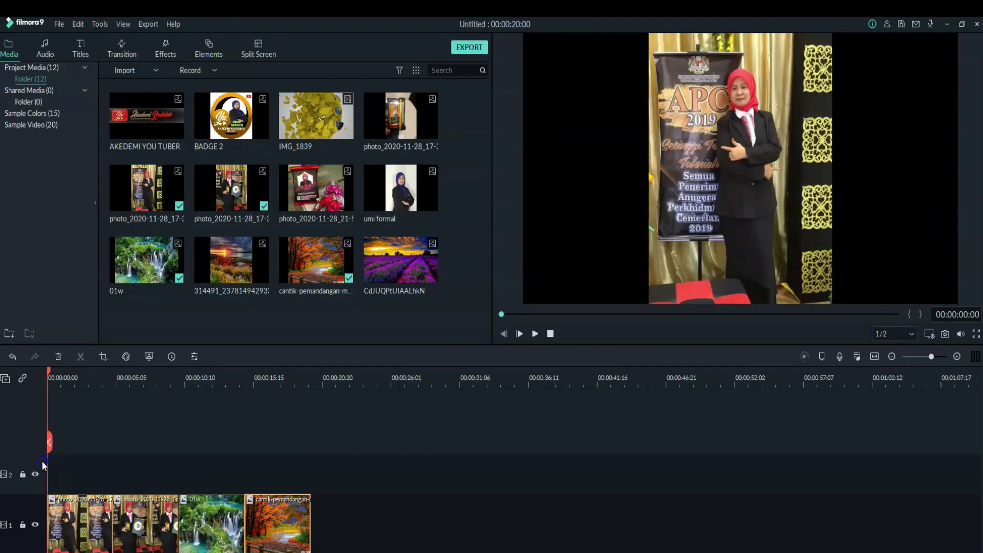
click(60, 379)
drag(91, 379, 43, 421)
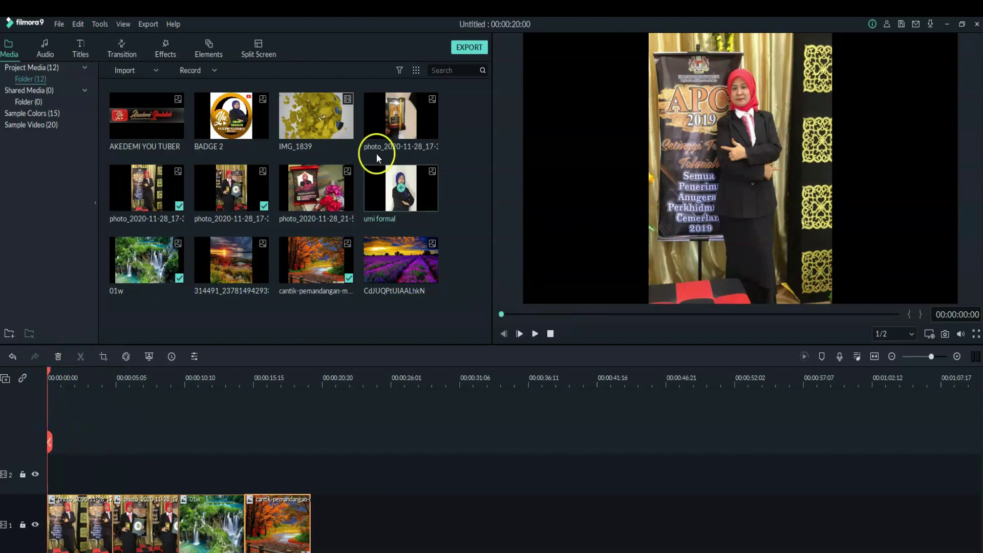
click(392, 126)
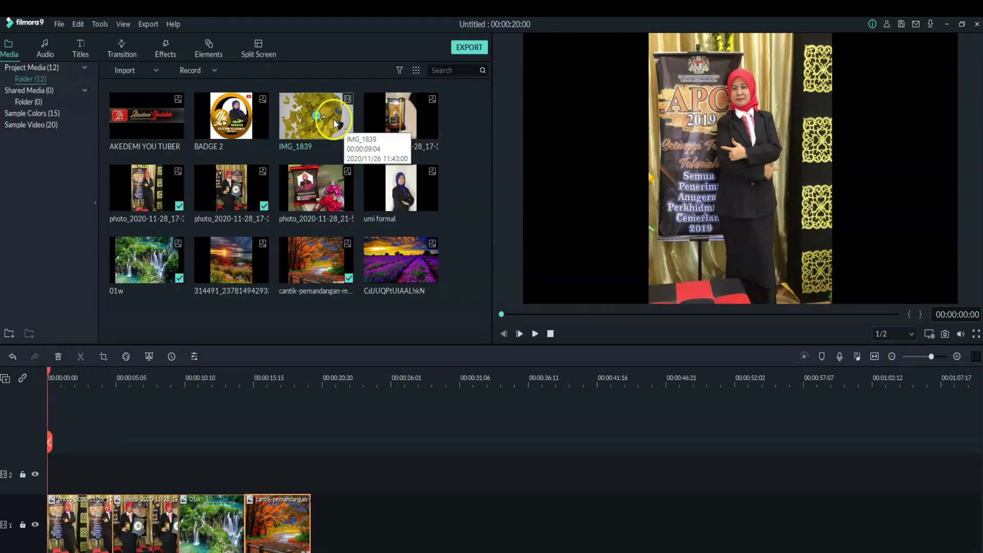
click(316, 116)
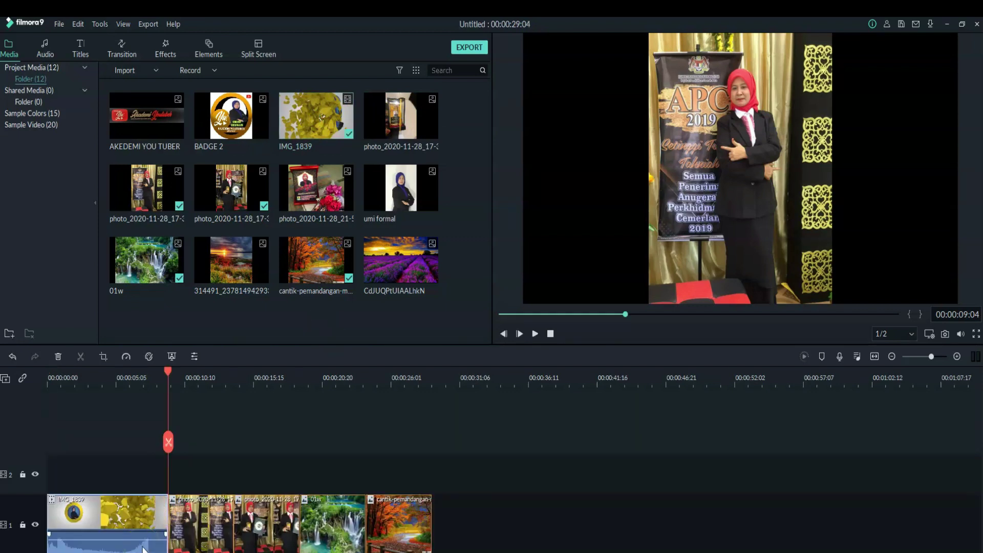
Stretch the autumn forest image horizontally at both edges so it fills the width of the video frame.
click(165, 385)
drag(168, 375, 377, 423)
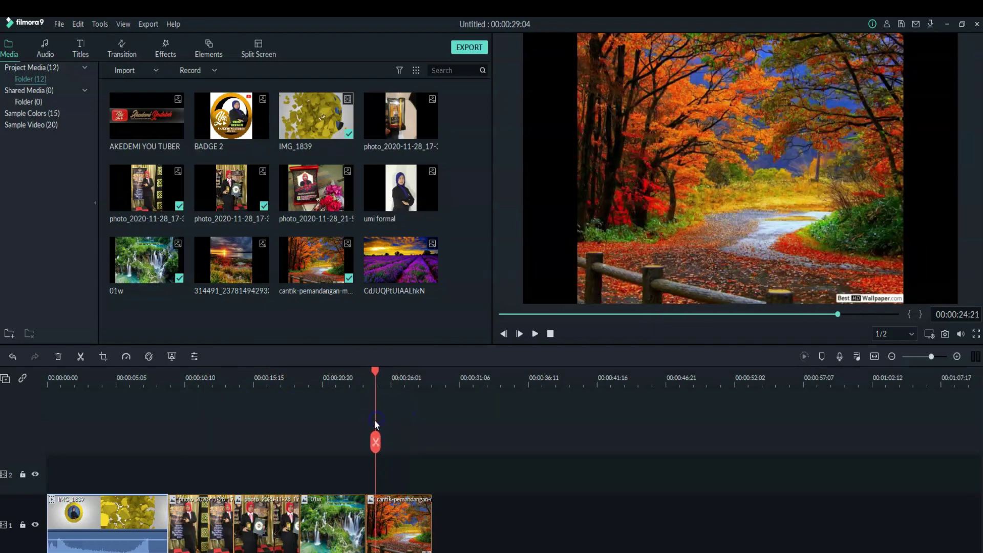
click(623, 194)
drag(575, 169, 527, 177)
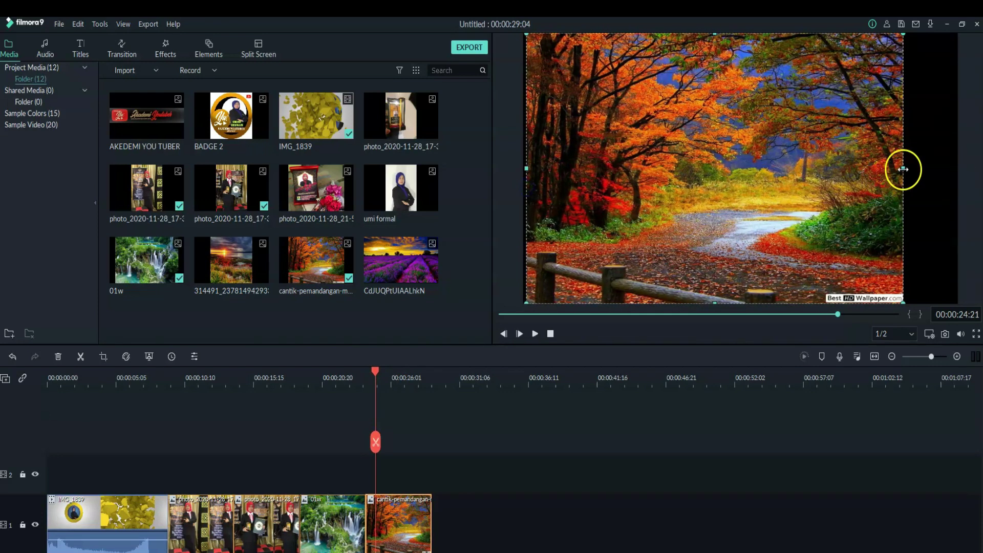
drag(904, 169, 949, 163)
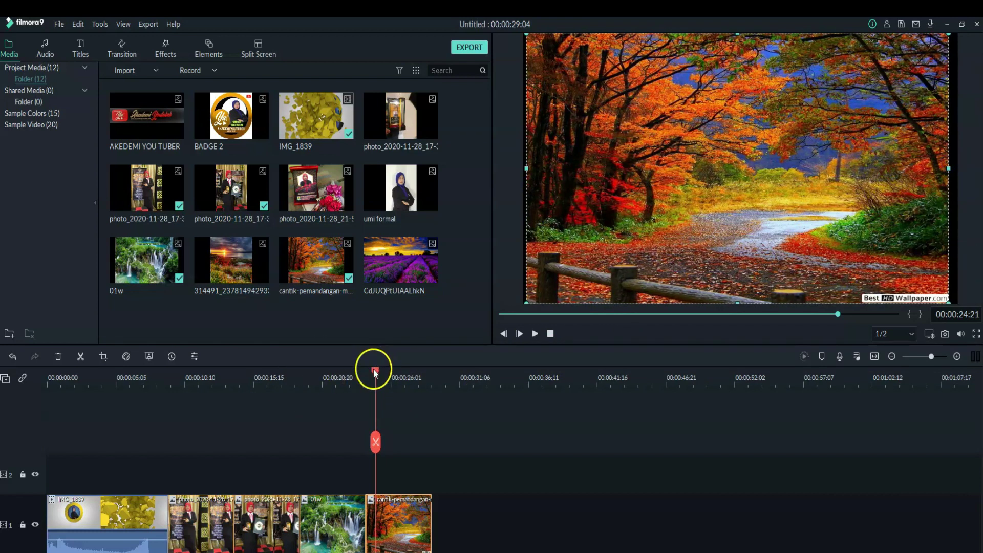
Stretch the 01w waterfall image horizontally at both edges so it fills the width of the video frame.
drag(375, 369, 327, 371)
drag(766, 194, 761, 194)
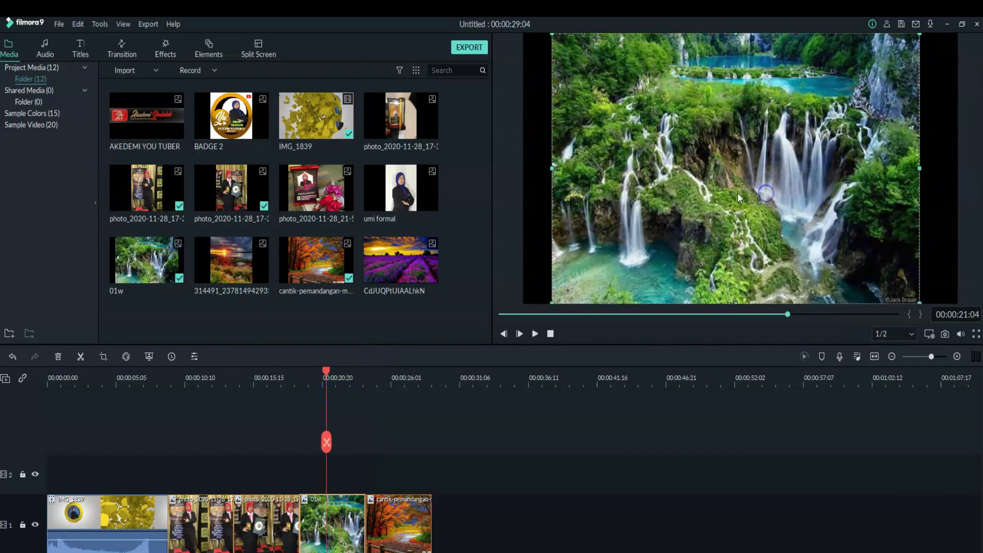
drag(551, 170, 524, 170)
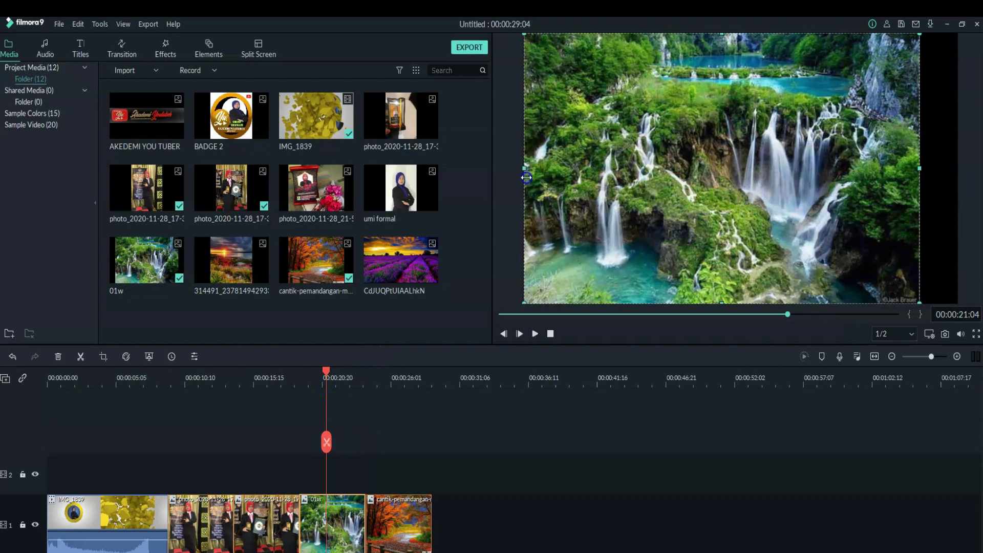
drag(918, 170, 954, 169)
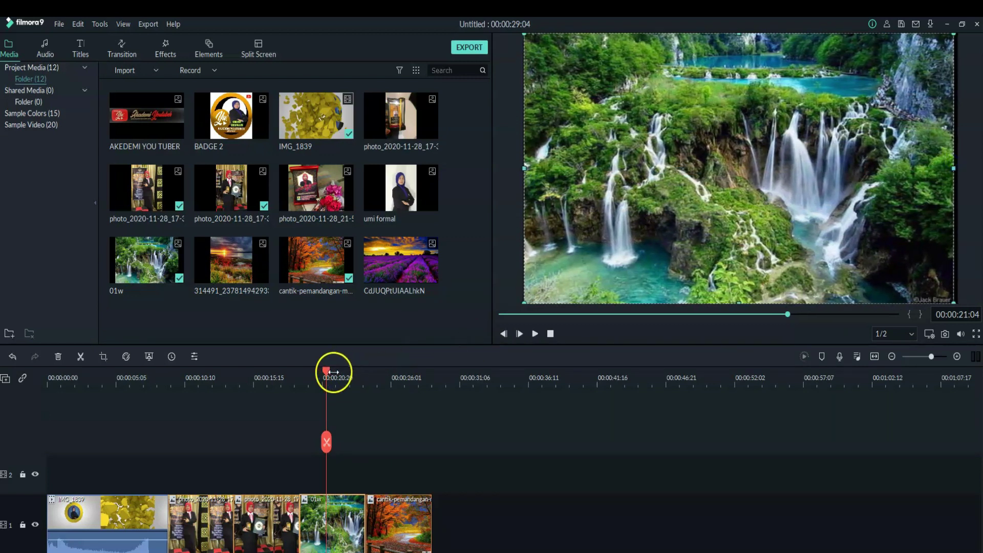
Arrange the two portrait photos side by side in the frame, with the second one stacked above the first on track 2.
drag(327, 373, 292, 398)
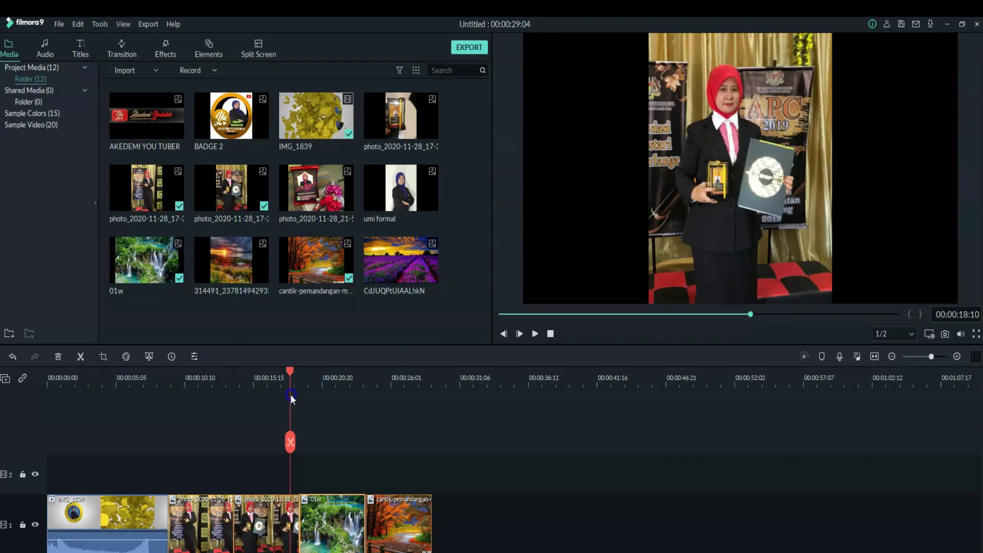
drag(291, 399, 216, 411)
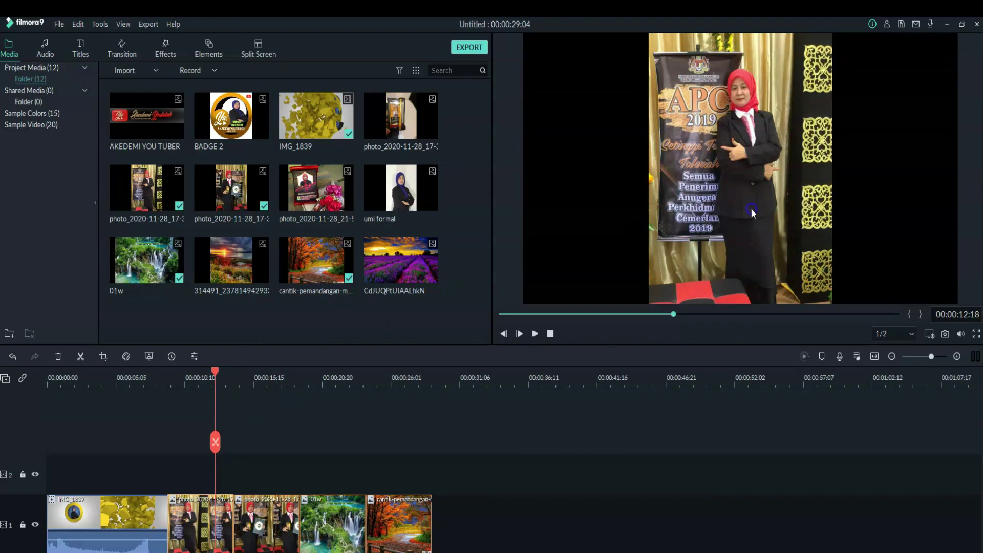
drag(751, 208, 627, 213)
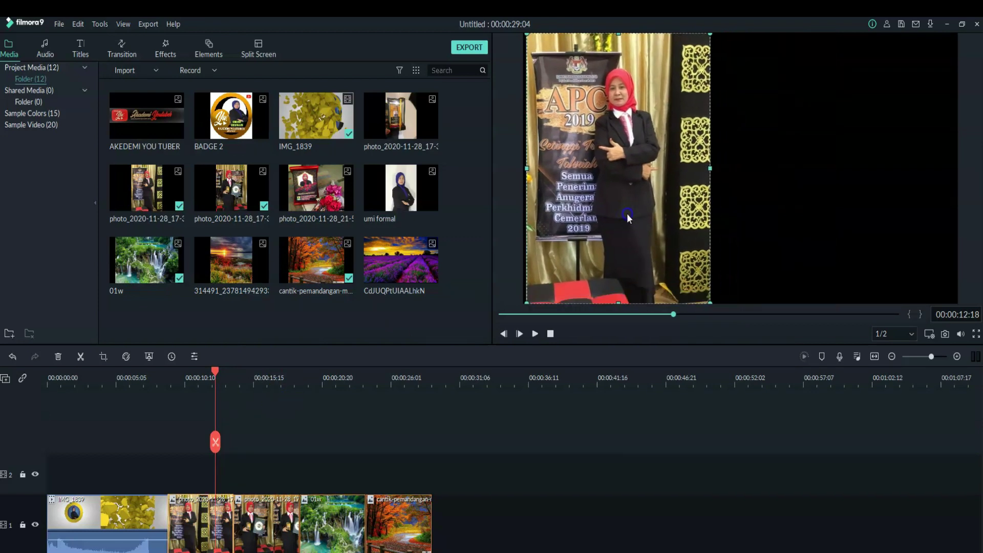
drag(274, 520, 217, 471)
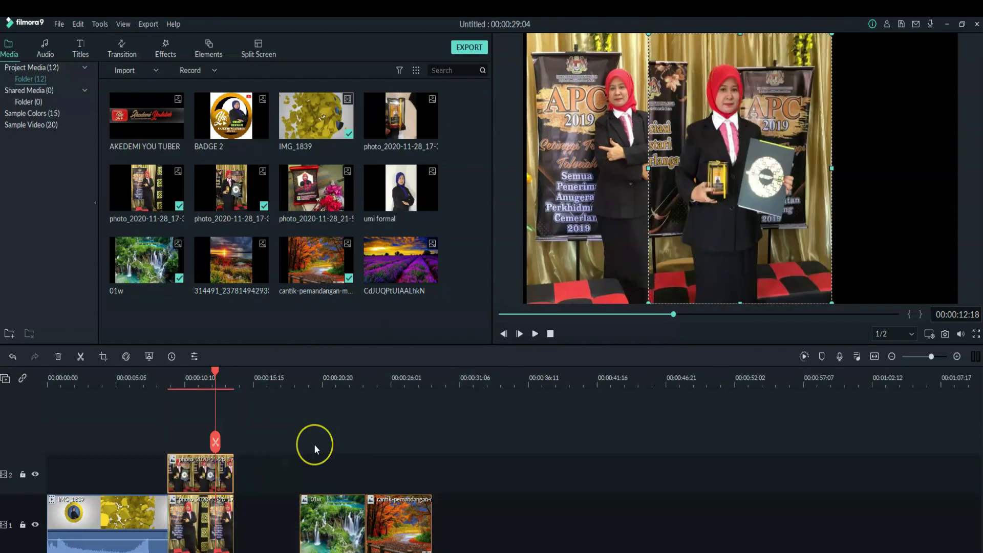
drag(700, 196, 800, 190)
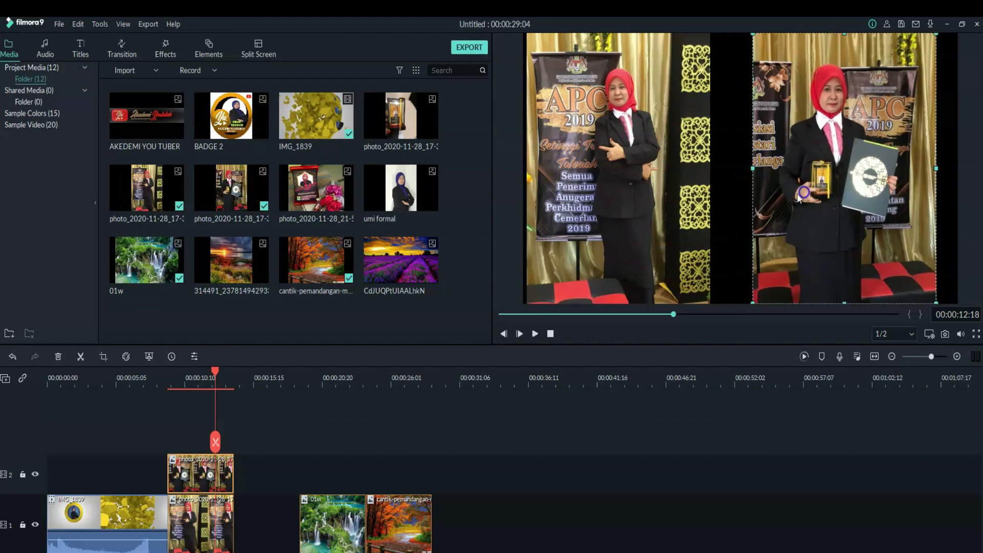
Widen both portrait photos toward the middle of the frame to narrow the black gap between them.
click(698, 195)
drag(710, 168, 739, 172)
click(840, 174)
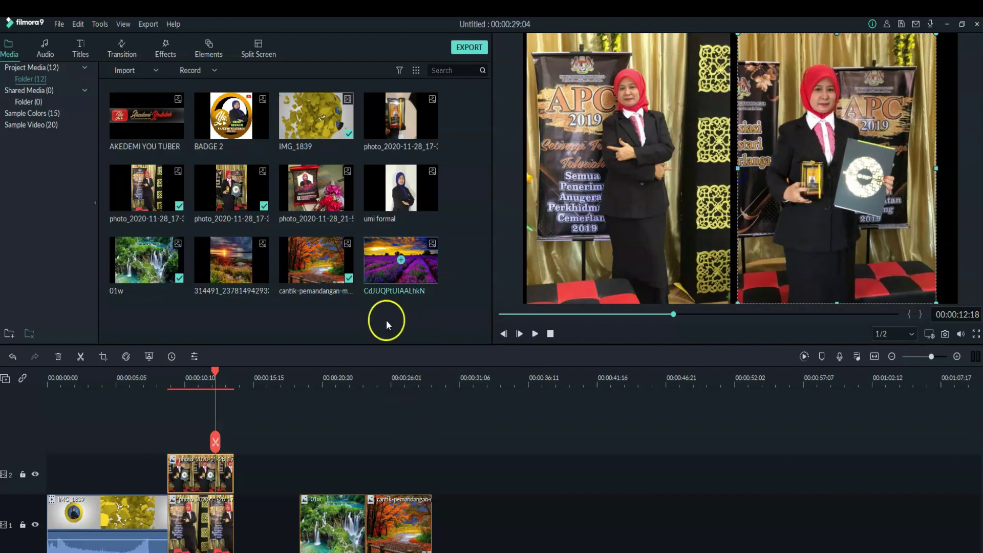
Shift the waterfall and autumn clips earlier on track 1 to close the gap after the first portrait photo.
drag(310, 503, 253, 517)
drag(366, 518, 319, 521)
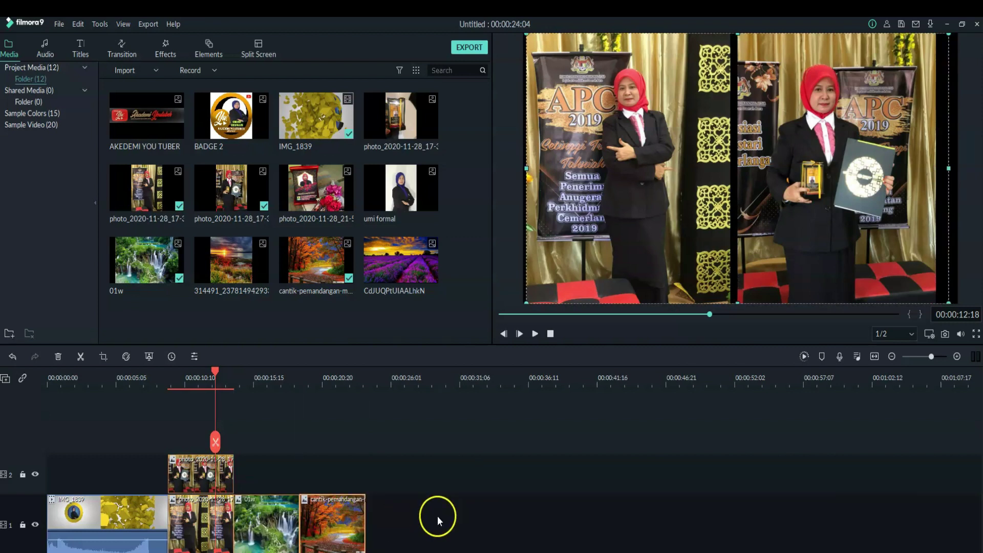
Play the assembled video from the beginning to preview the sequence, and pause during the autumn clip.
drag(216, 373, 42, 404)
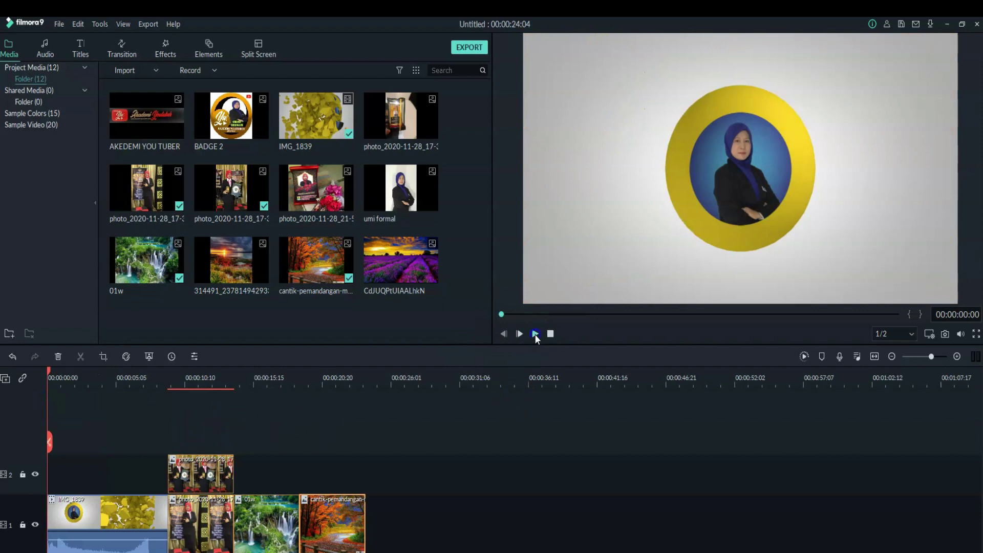
click(535, 334)
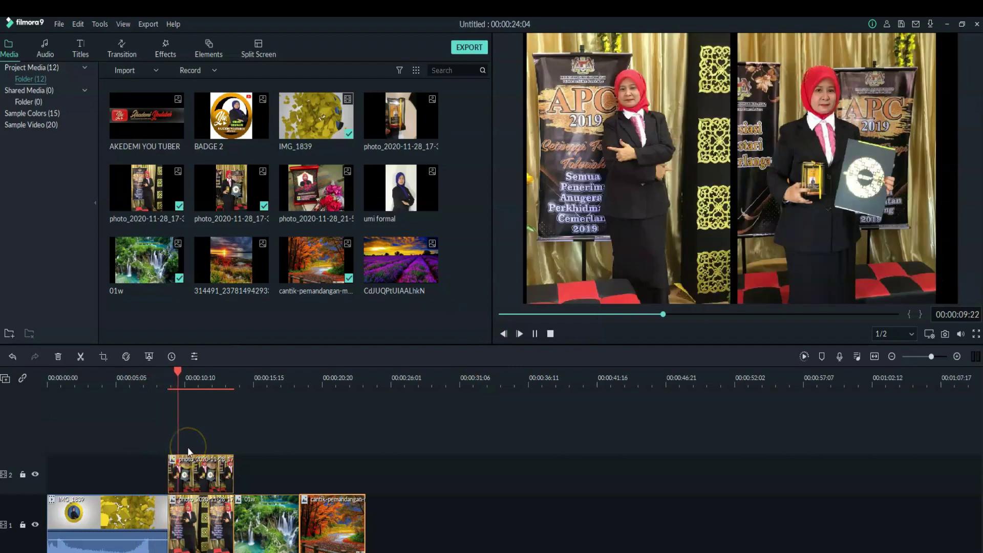
click(680, 356)
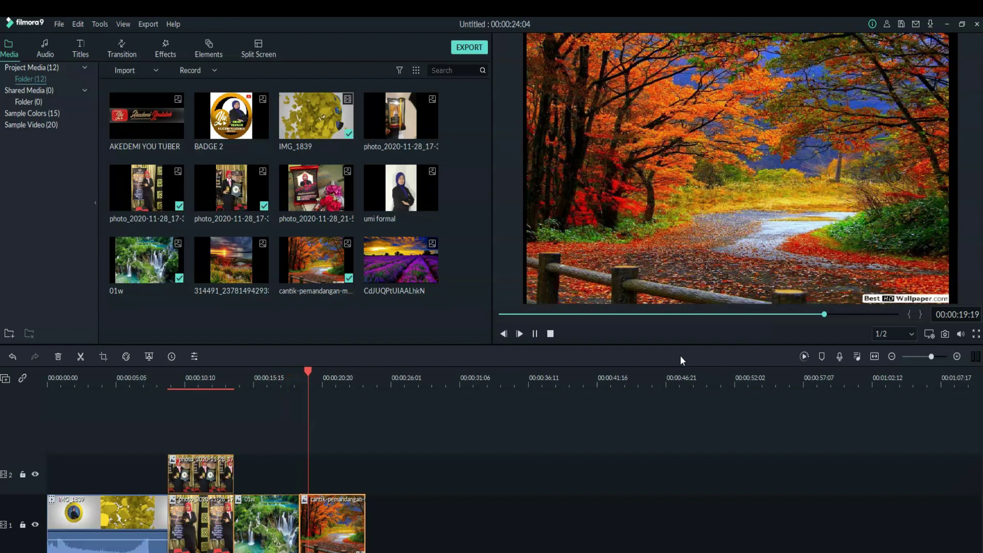
click(536, 334)
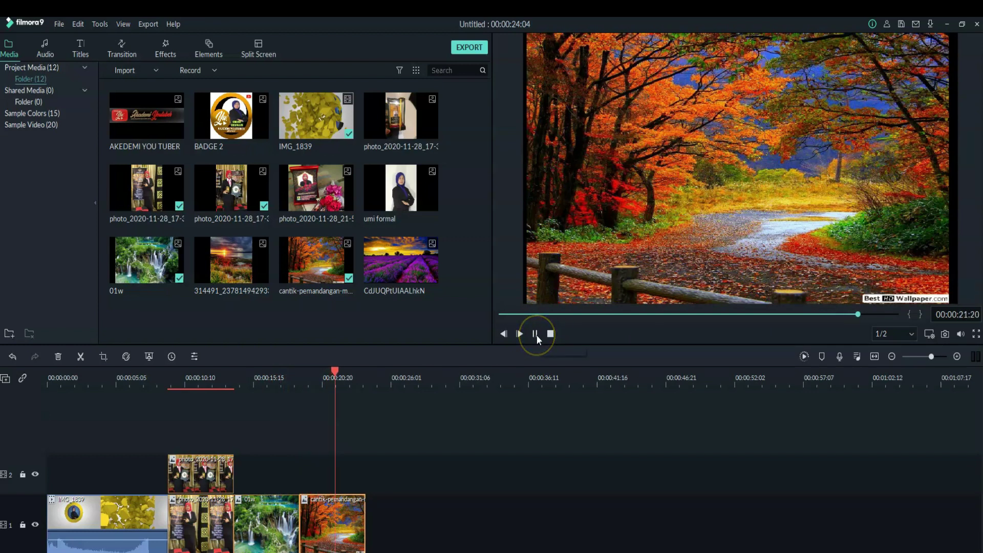
click(536, 335)
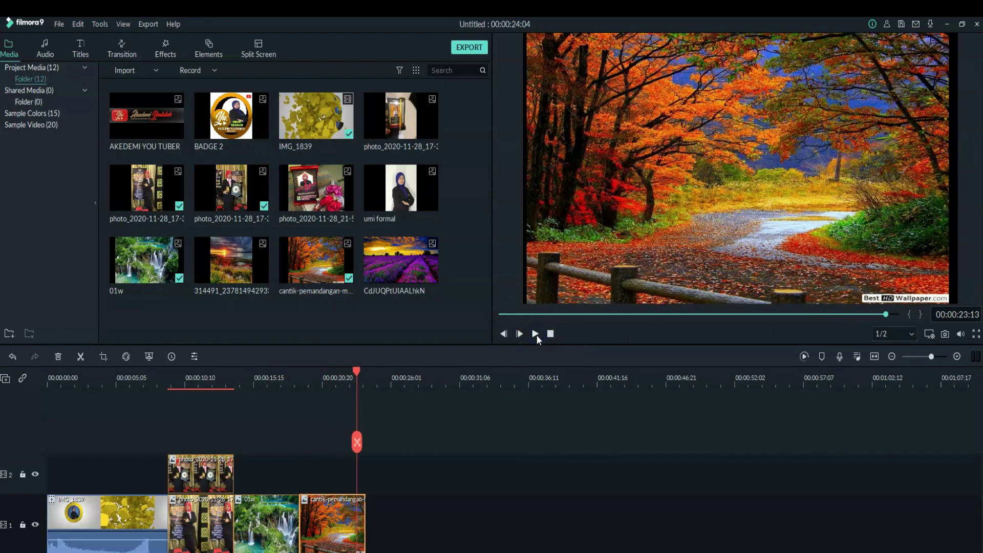
Move the playhead to 00:00:09:05, where the stacked portrait photos begin, and select the lower photo clip.
click(359, 372)
mouse_move(357, 370)
mouse_down()
mouse_move(287, 402)
mouse_move(170, 417)
mouse_up()
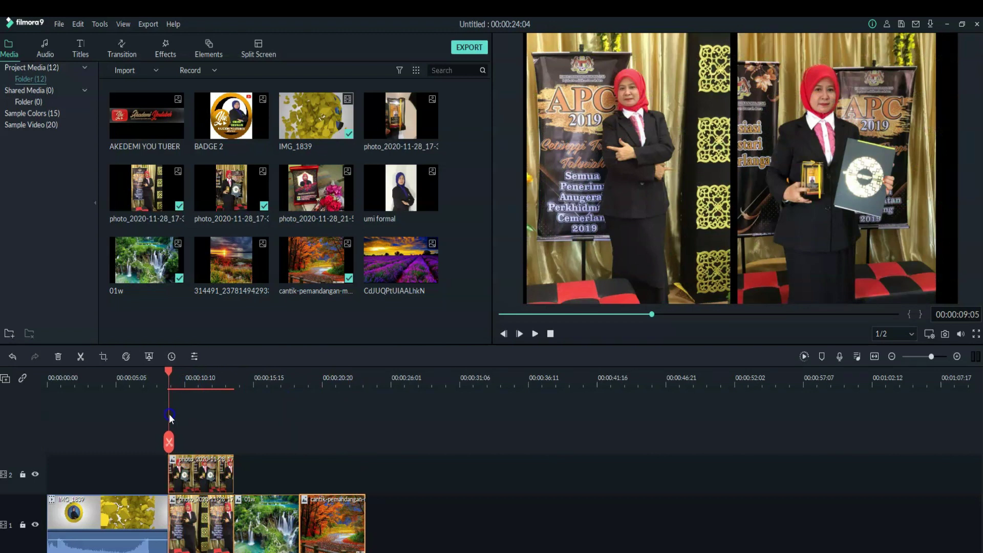
click(198, 531)
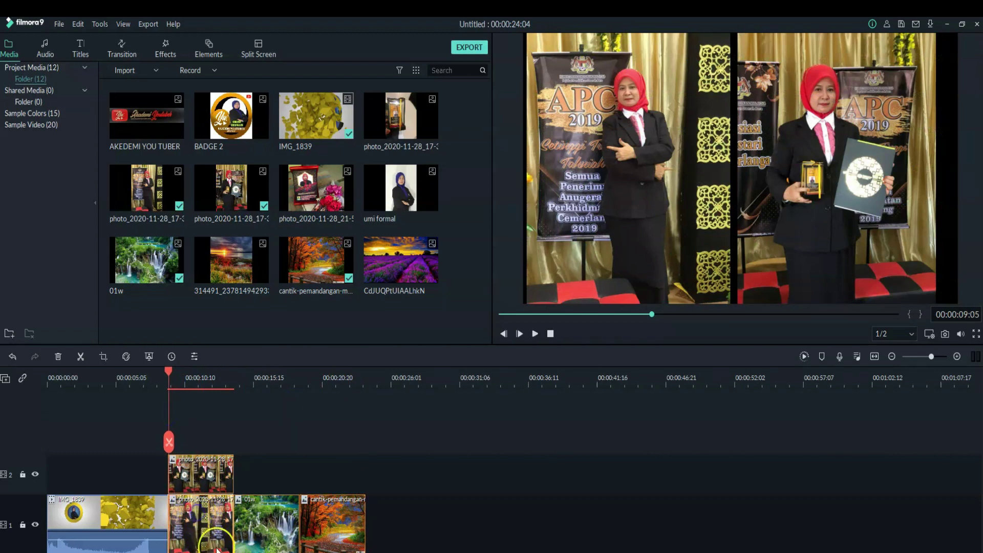
click(210, 406)
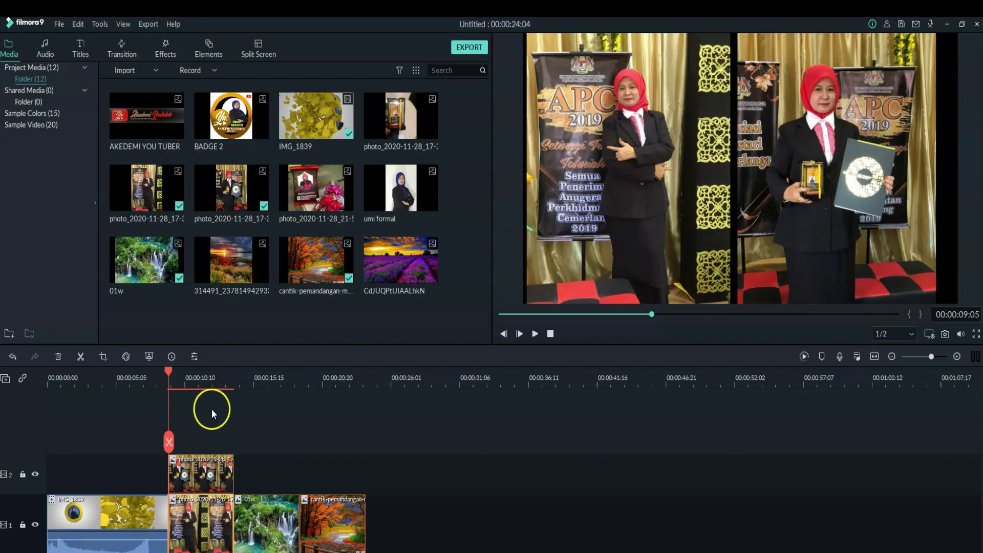
Browse the transition library, examining the Basic, Ripple, Speed Blur, Warp, Slideshow, Linear and Plain Shape categories.
click(202, 532)
click(210, 406)
click(121, 53)
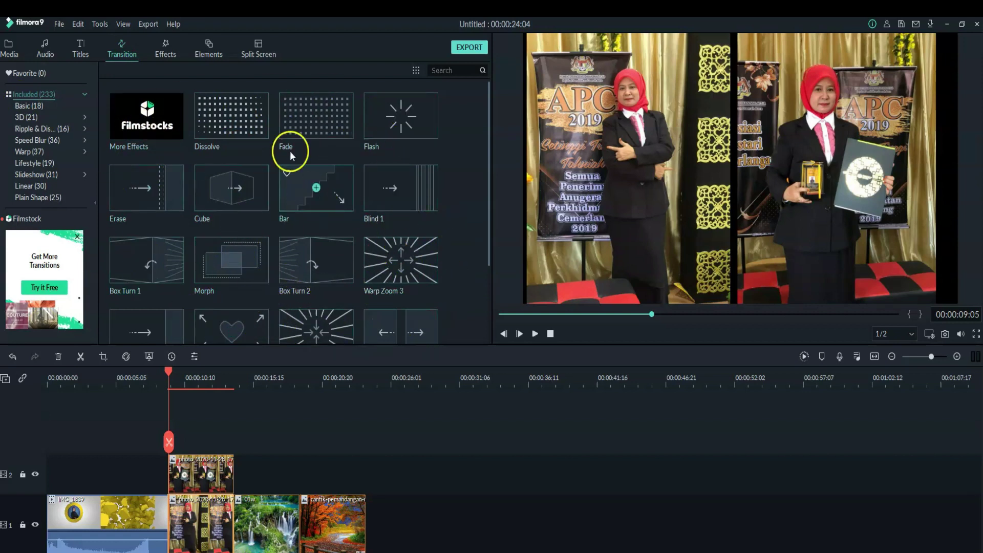
drag(490, 179, 489, 338)
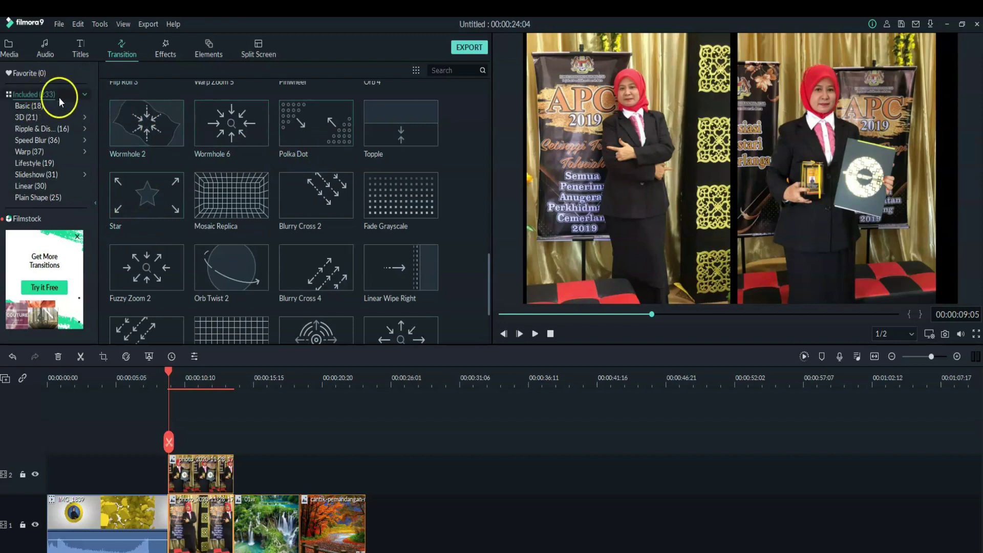
click(22, 106)
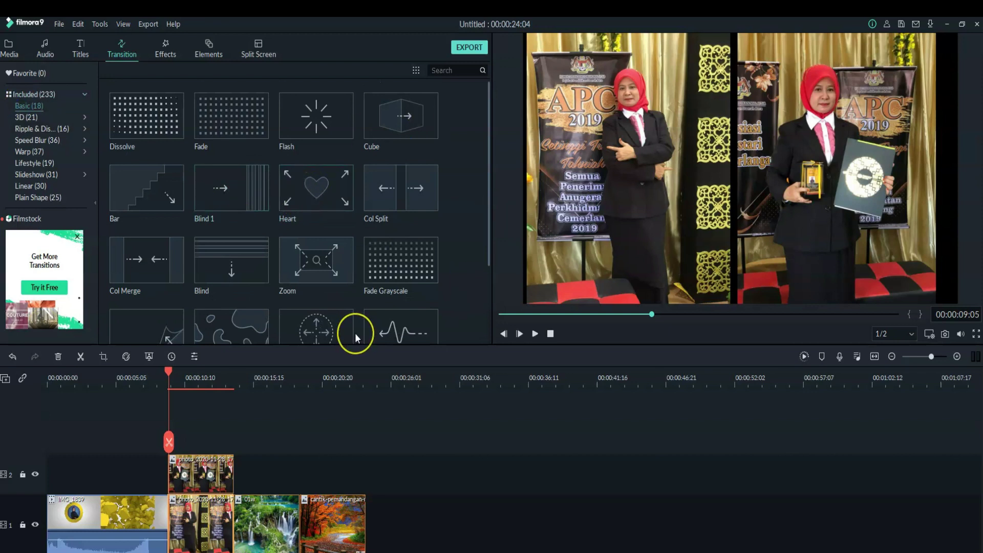
click(36, 129)
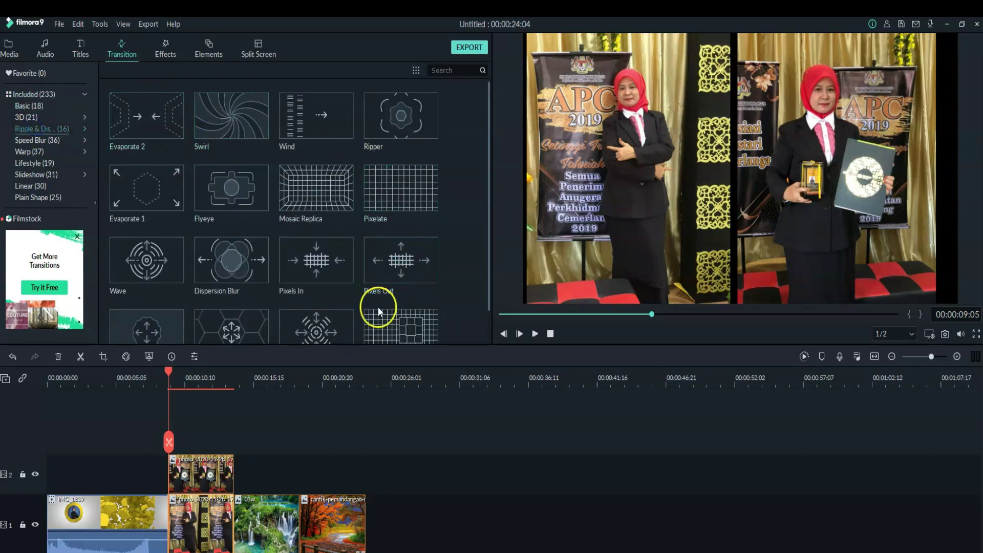
click(20, 138)
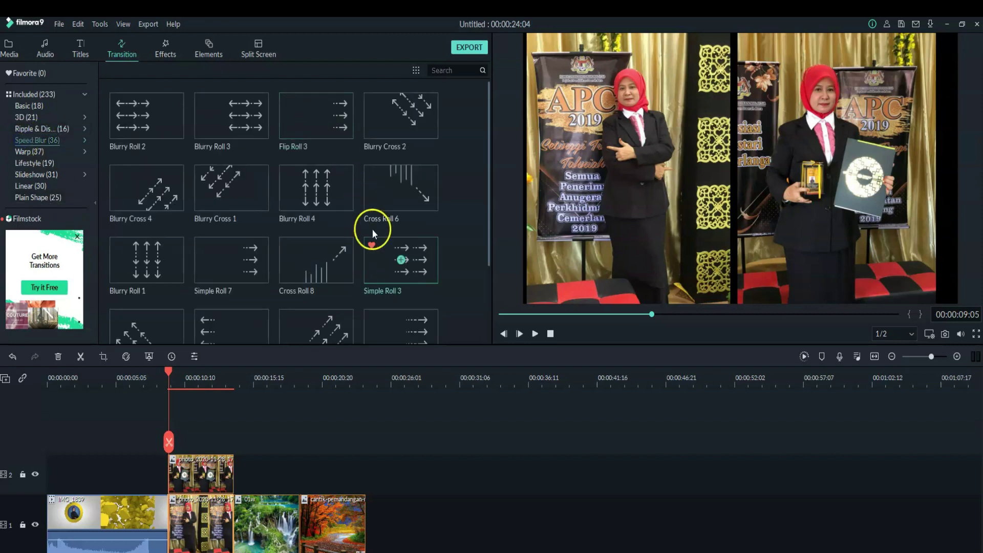
click(22, 153)
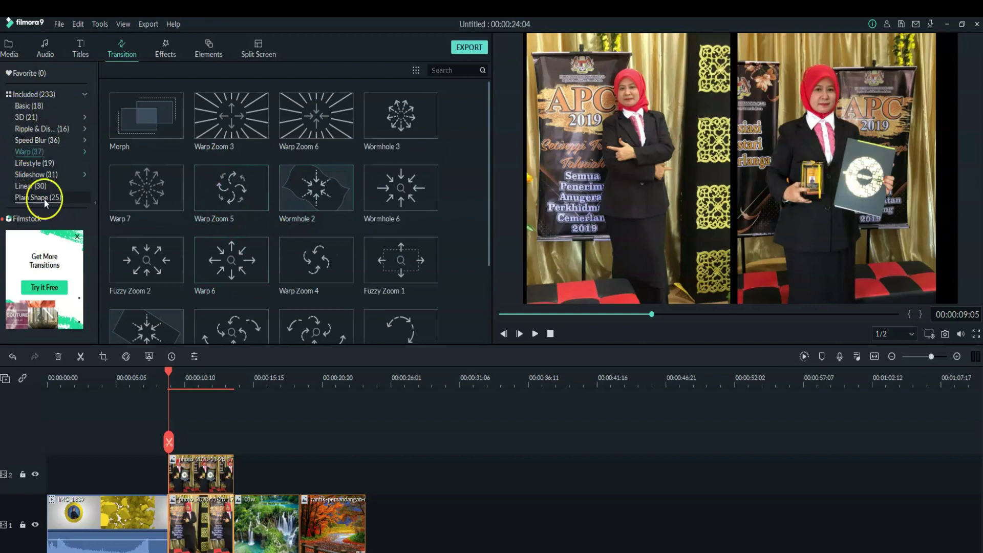
click(28, 177)
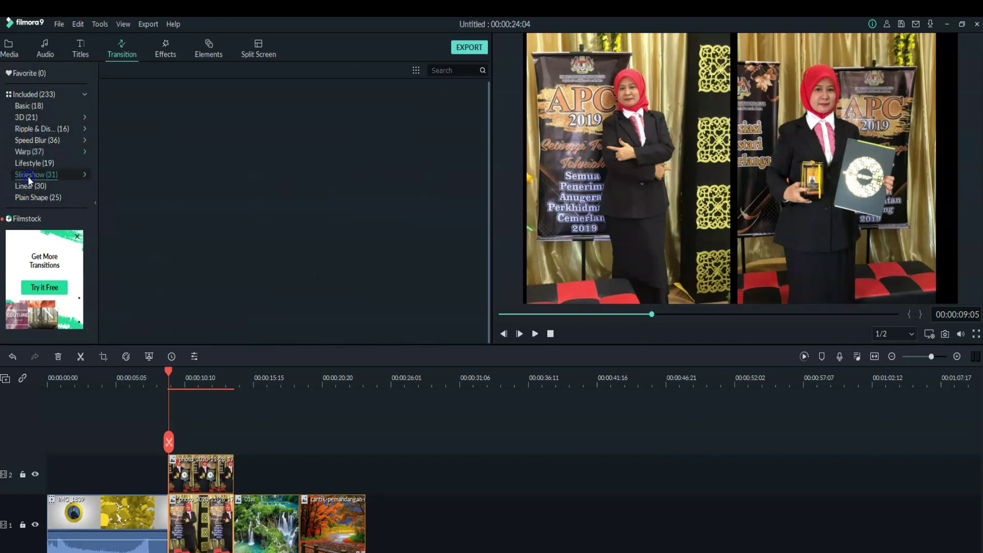
click(27, 186)
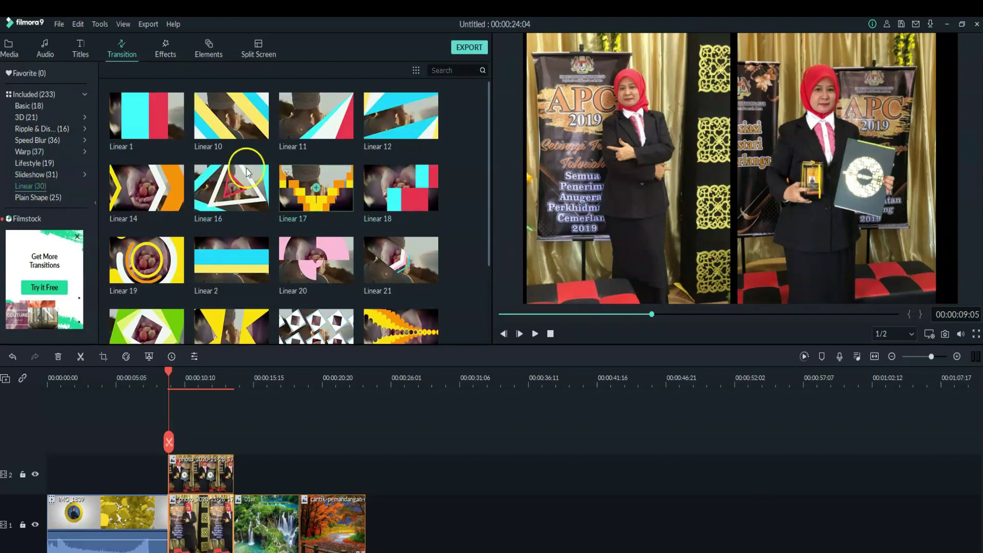
click(25, 198)
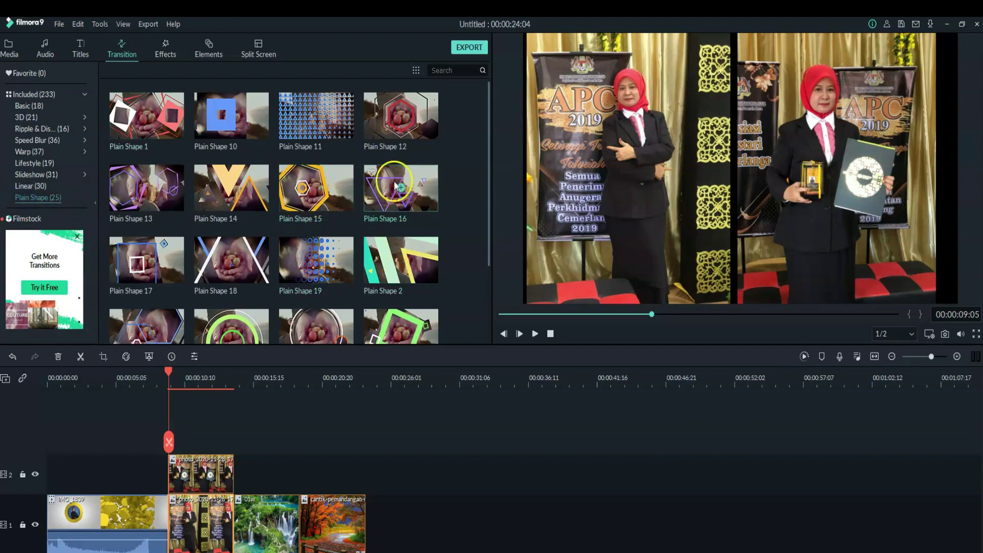
Apply the Basic category's Cube transition to both stacked portrait photos and play them back, pausing on the waterfall clip.
click(32, 107)
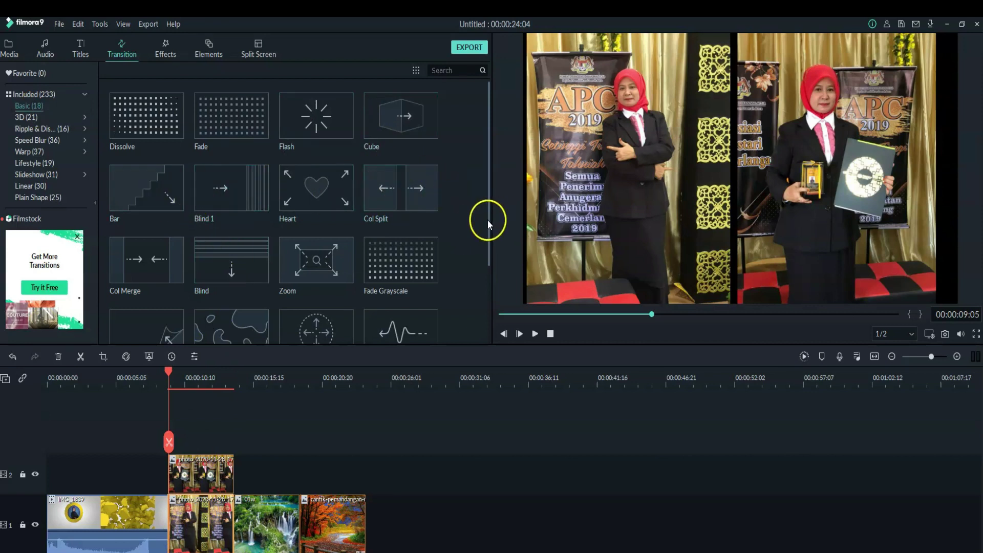
double_click(401, 117)
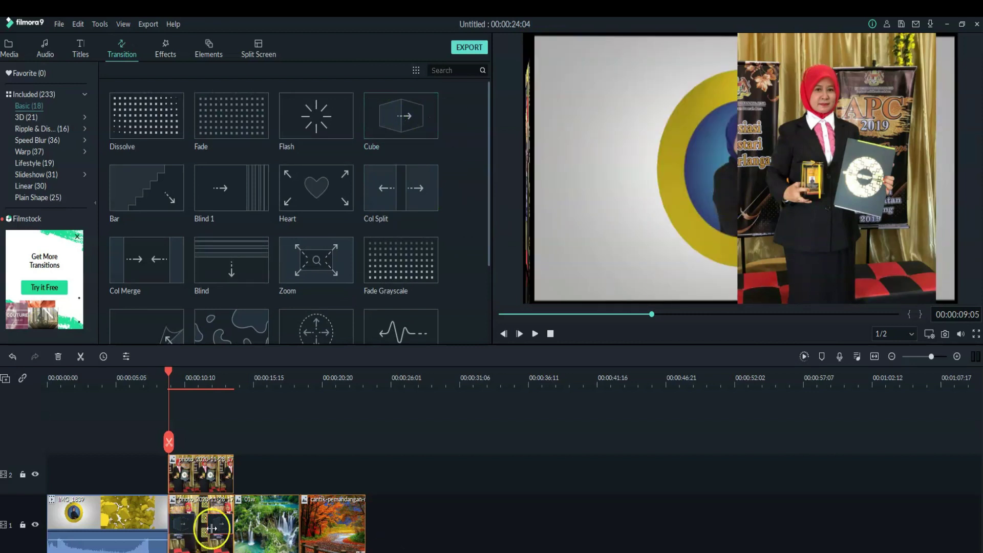
click(214, 480)
double_click(402, 120)
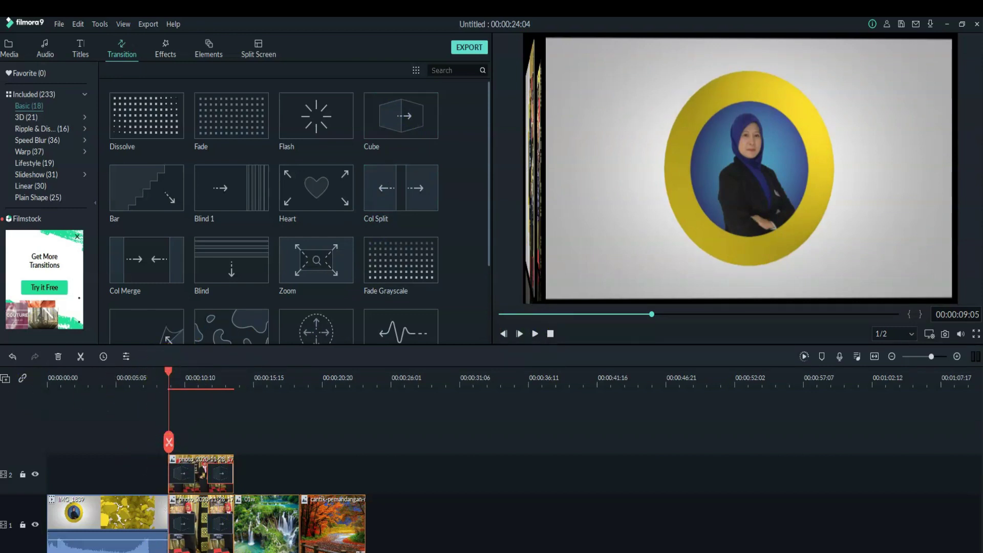
click(535, 333)
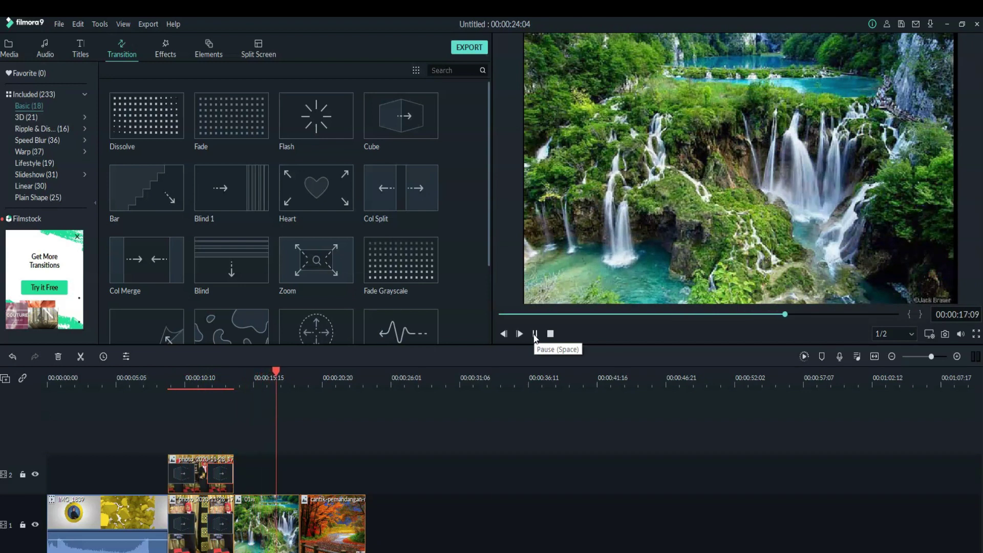
click(535, 334)
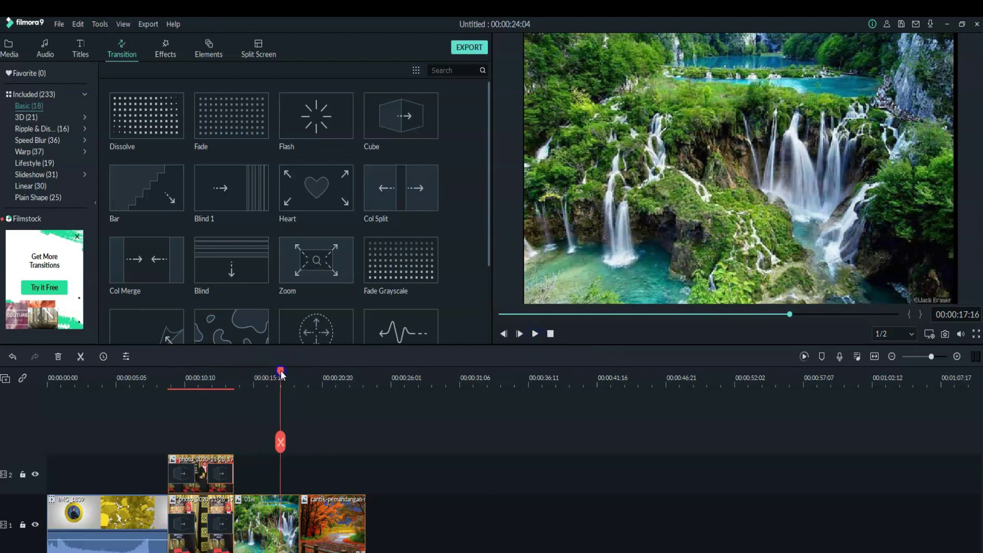
Add the Linear 16 transition to the end of the waterfall clip and play it back into the autumn clip.
drag(281, 376, 235, 404)
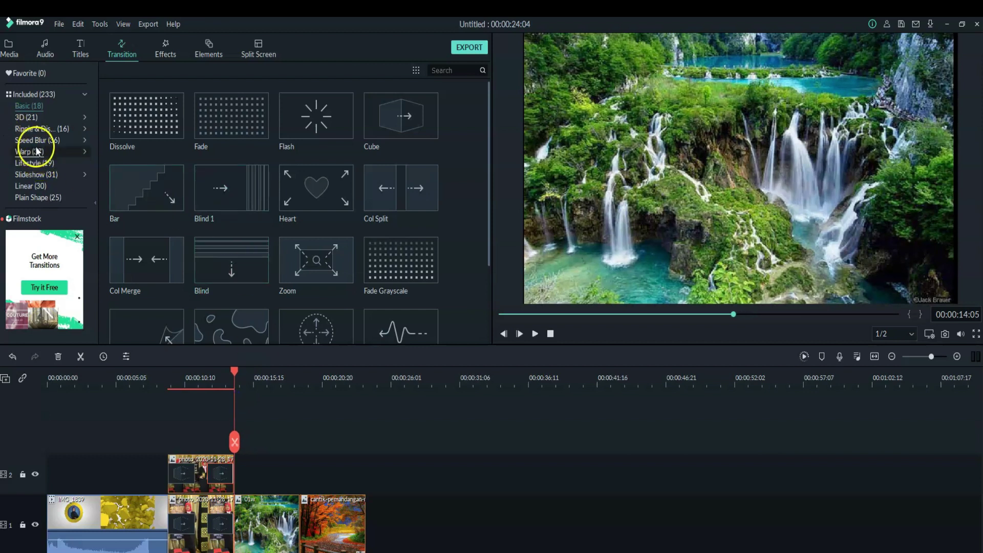
click(37, 187)
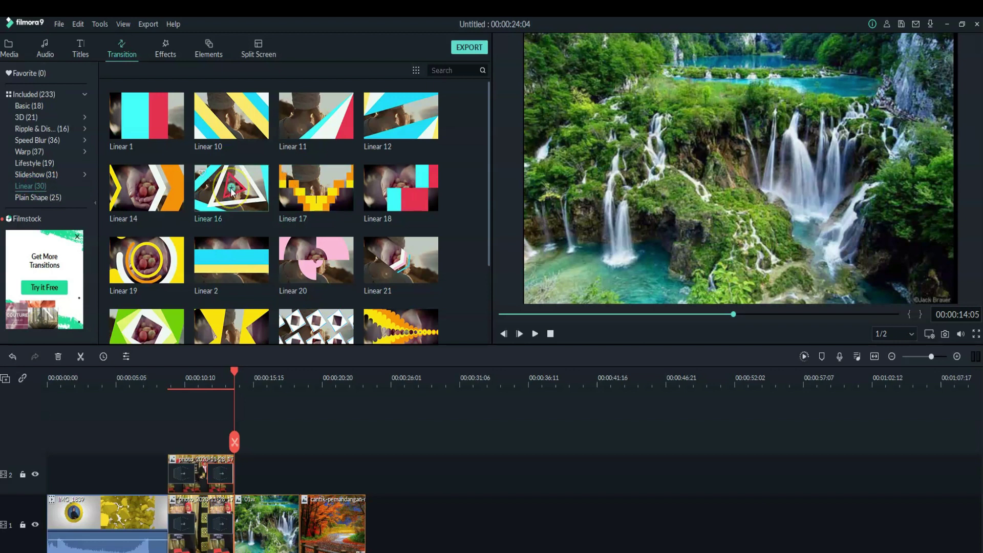
click(257, 522)
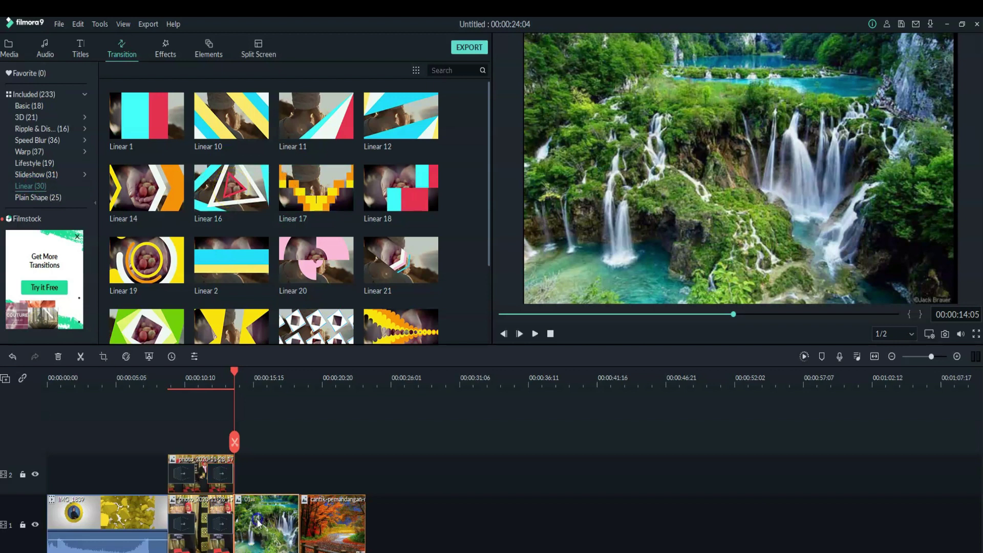
click(230, 189)
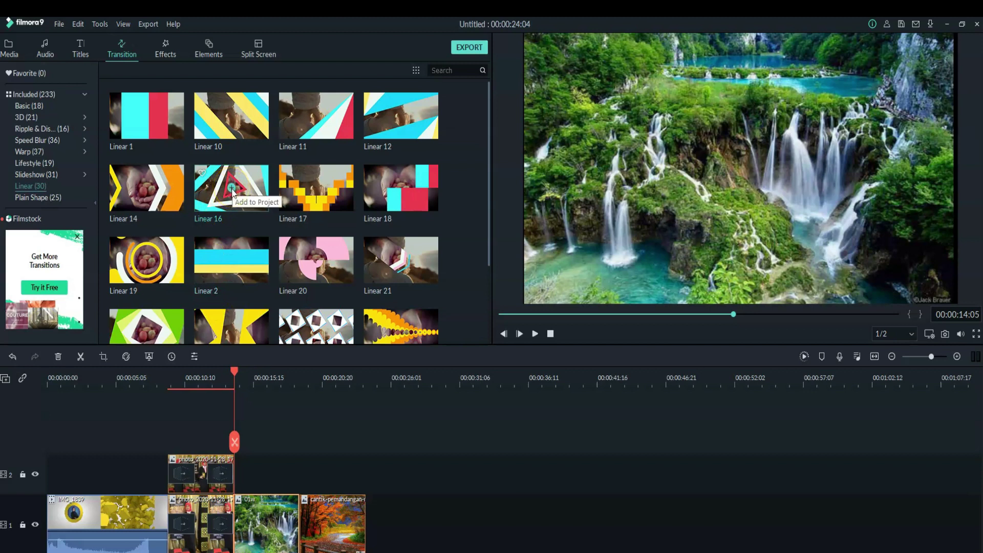
click(231, 188)
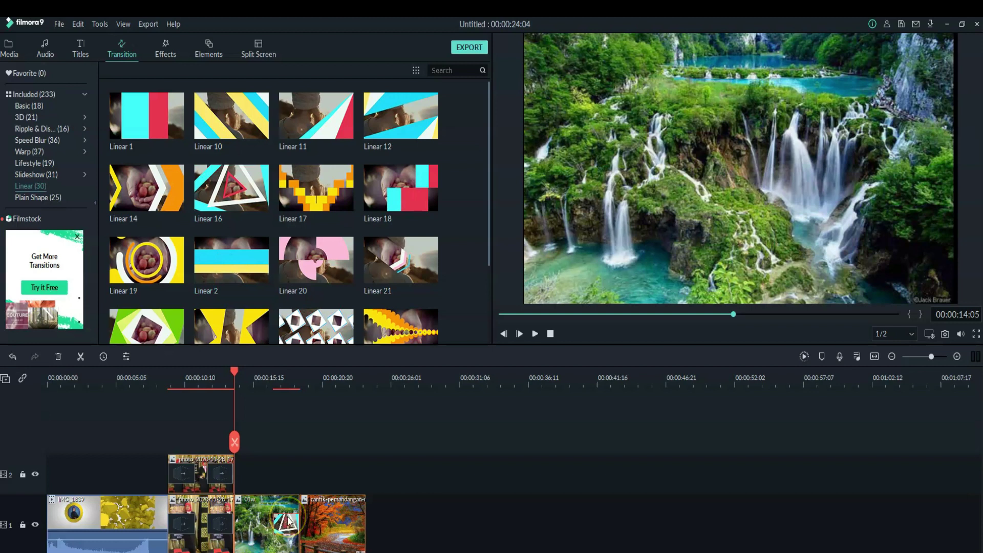
click(553, 400)
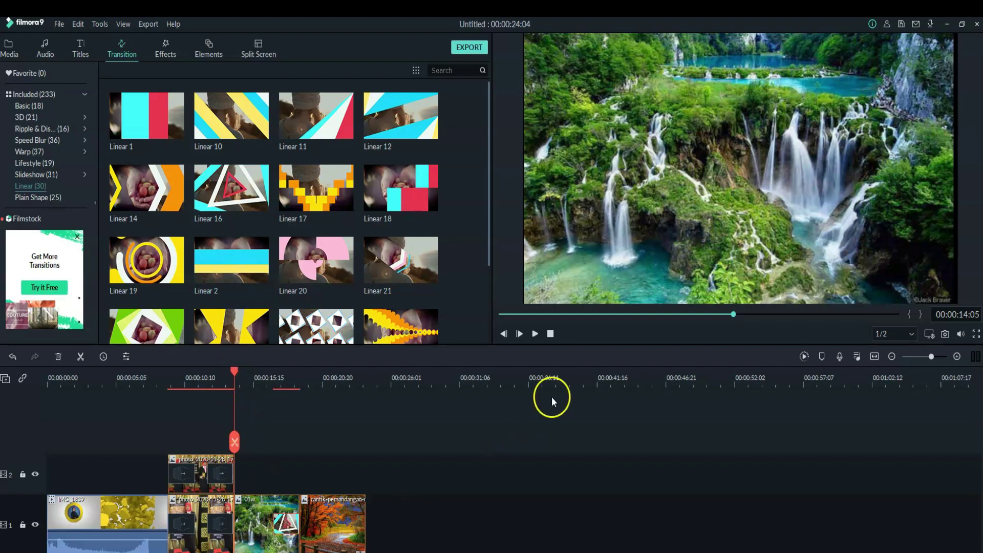
click(535, 334)
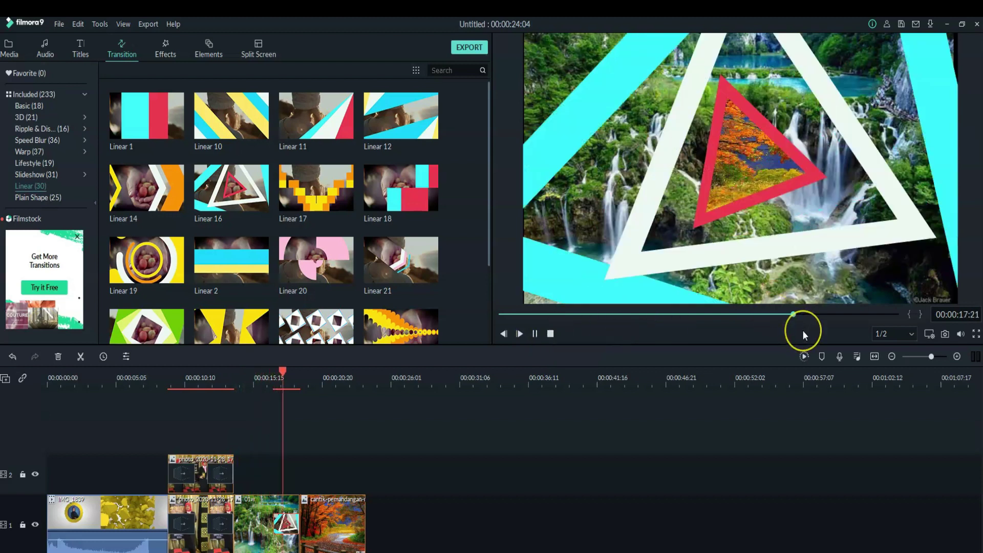
click(536, 335)
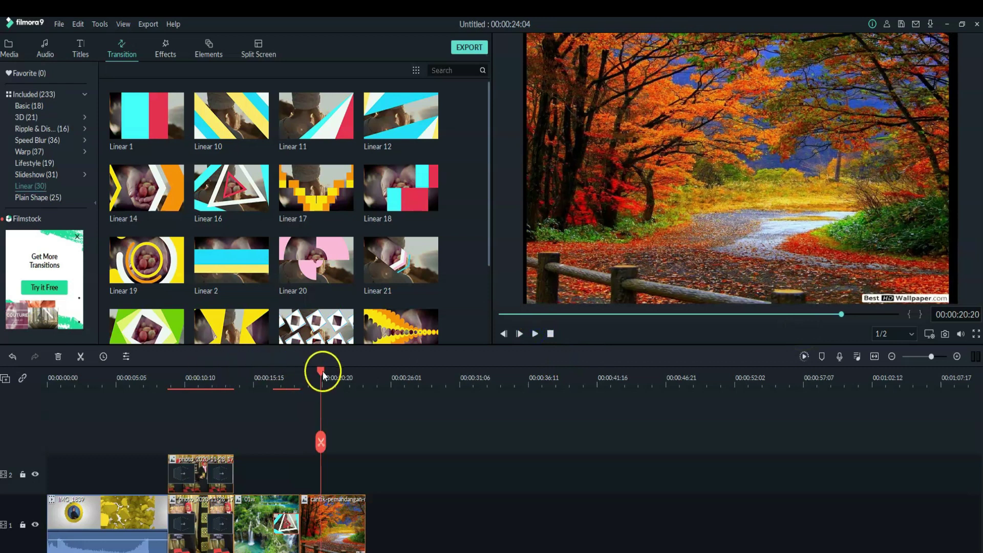
Add the Linear 20 transition to the end of the autumn clip and play back the result.
drag(323, 374, 299, 383)
click(316, 270)
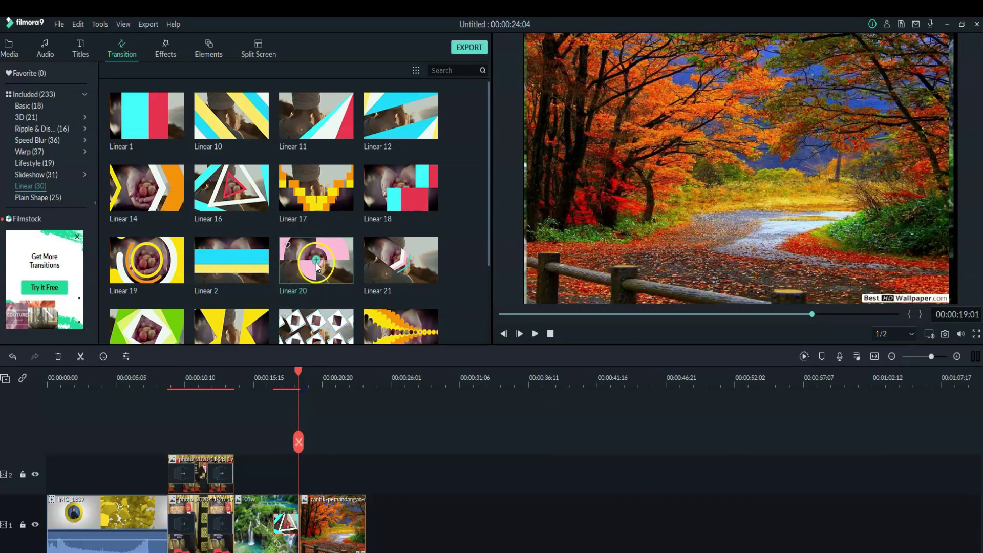
drag(317, 266, 328, 518)
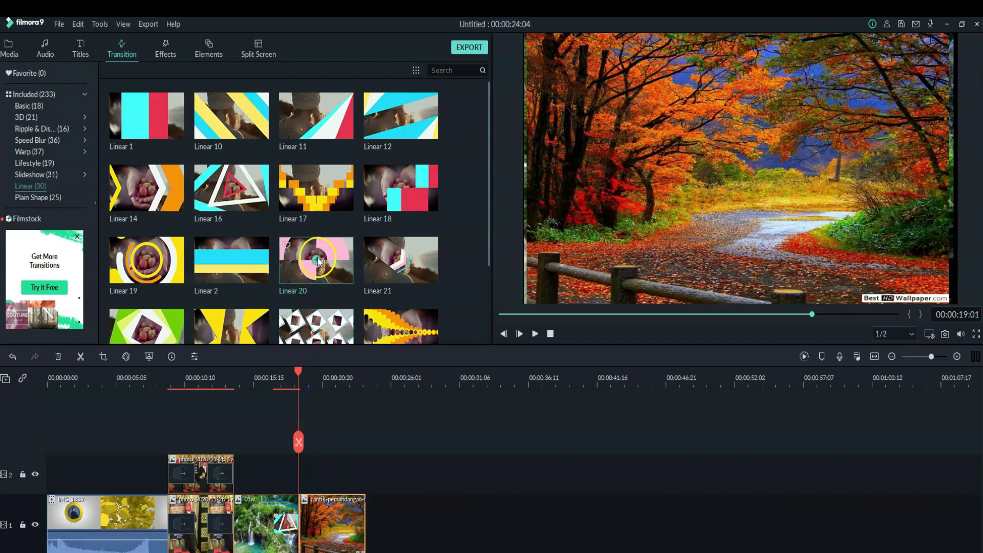
click(426, 268)
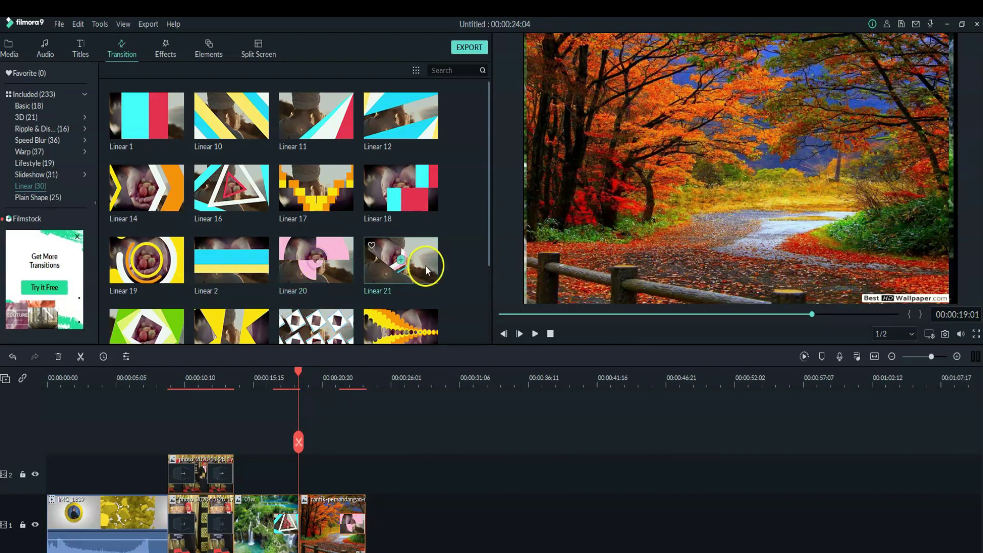
click(535, 333)
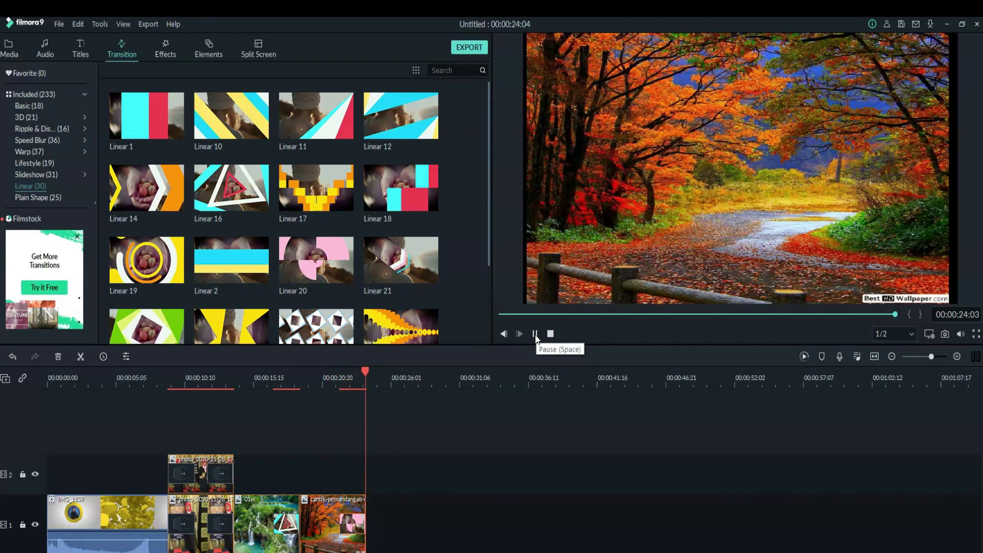
click(535, 335)
click(361, 374)
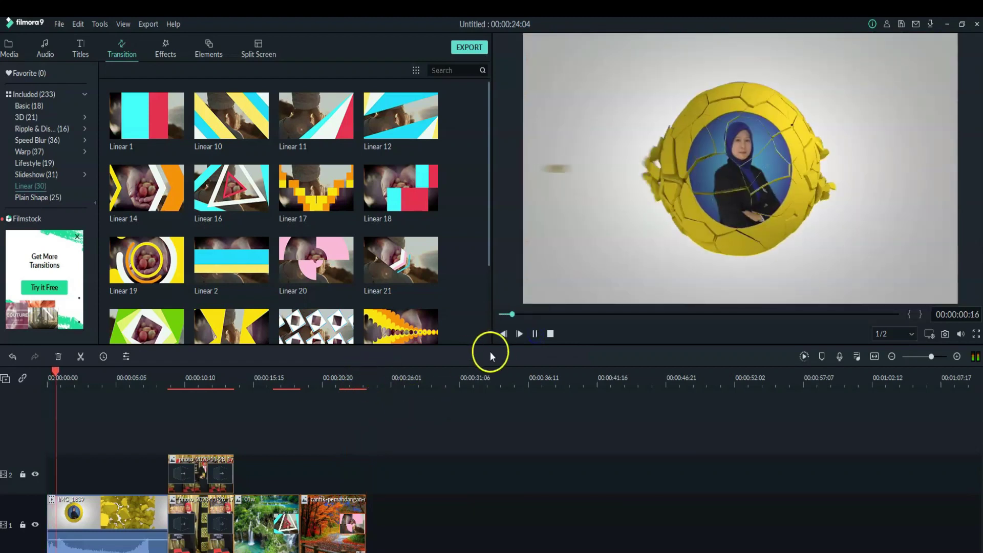
click(535, 334)
Move the playhead to 00:00:14:03, view the duration and mode settings of the waterfall clip's transition, and close them.
drag(75, 367, 233, 413)
click(288, 535)
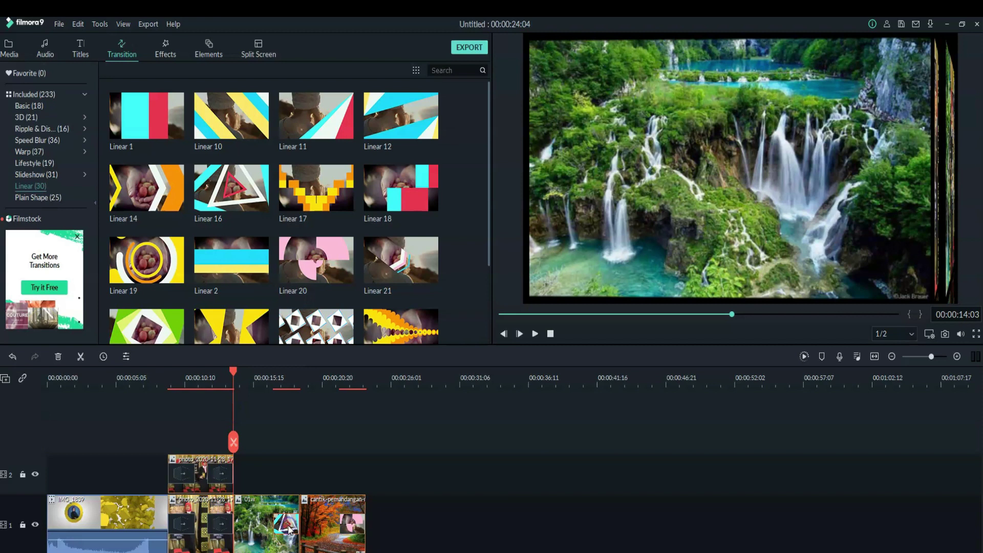
double_click(288, 529)
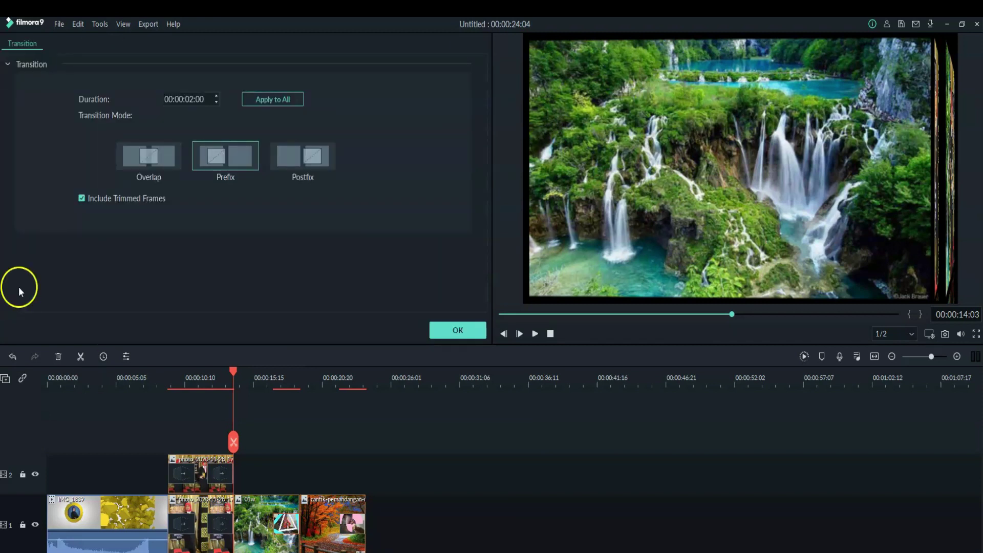
click(451, 330)
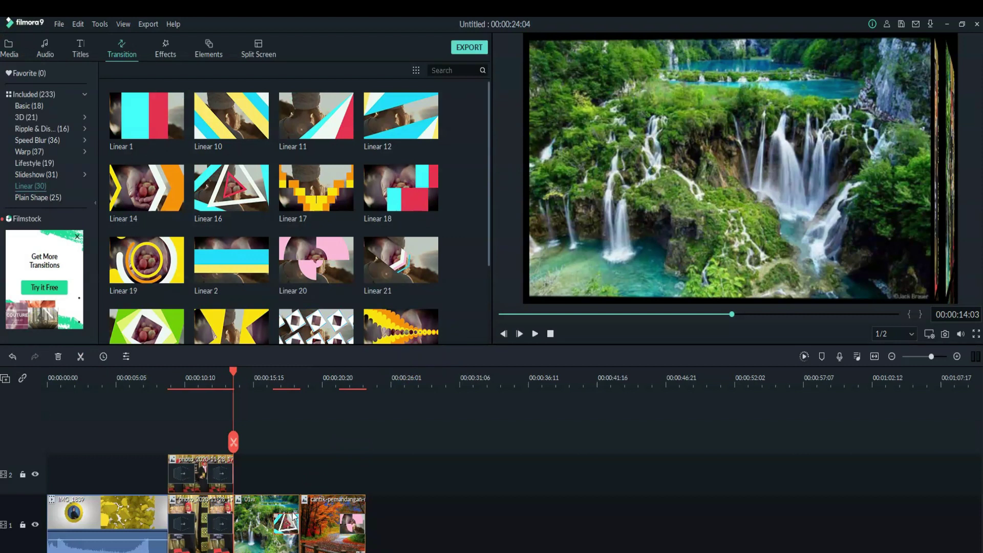
Replace the Linear 16 transition at the end of the waterfall clip with the Evaporate 2 transition.
key(Delete)
click(288, 534)
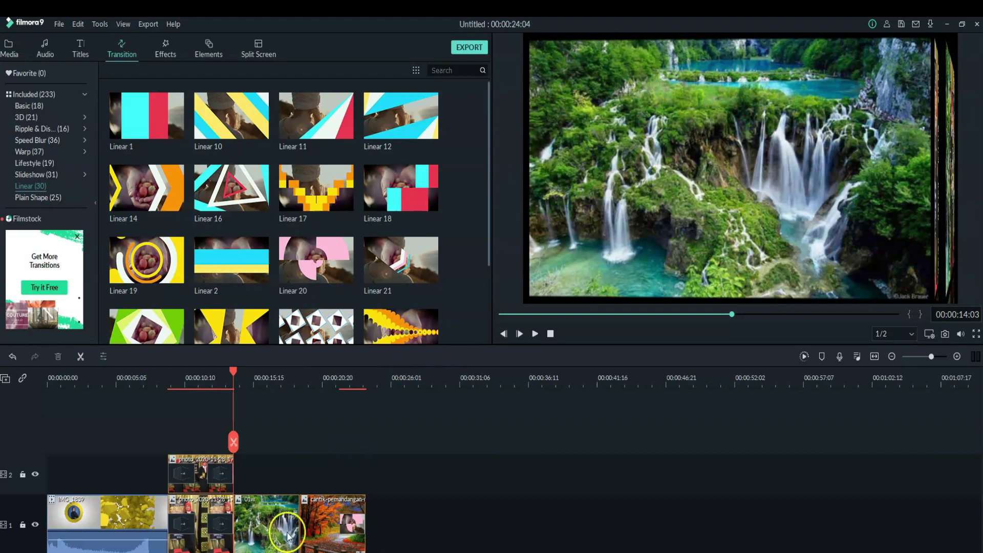
click(287, 533)
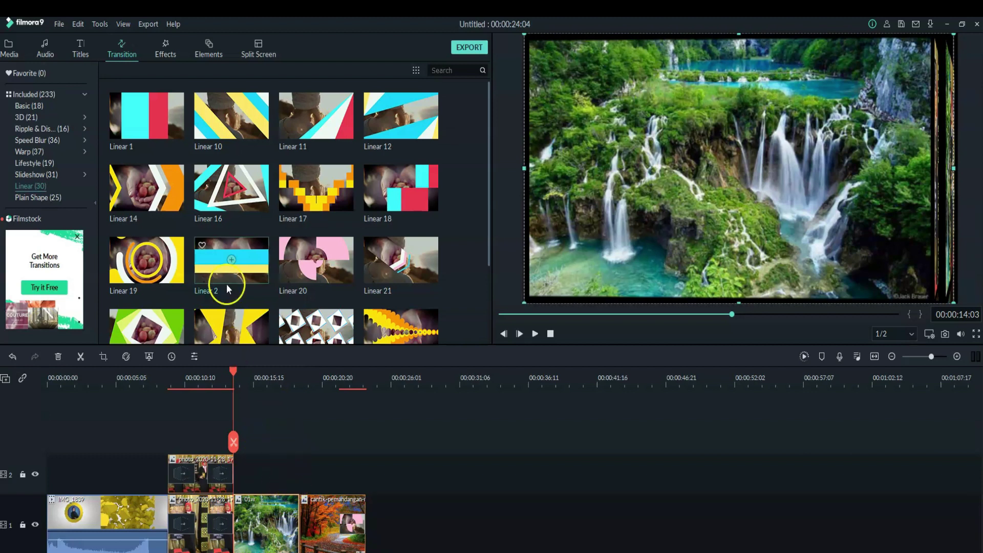
click(31, 132)
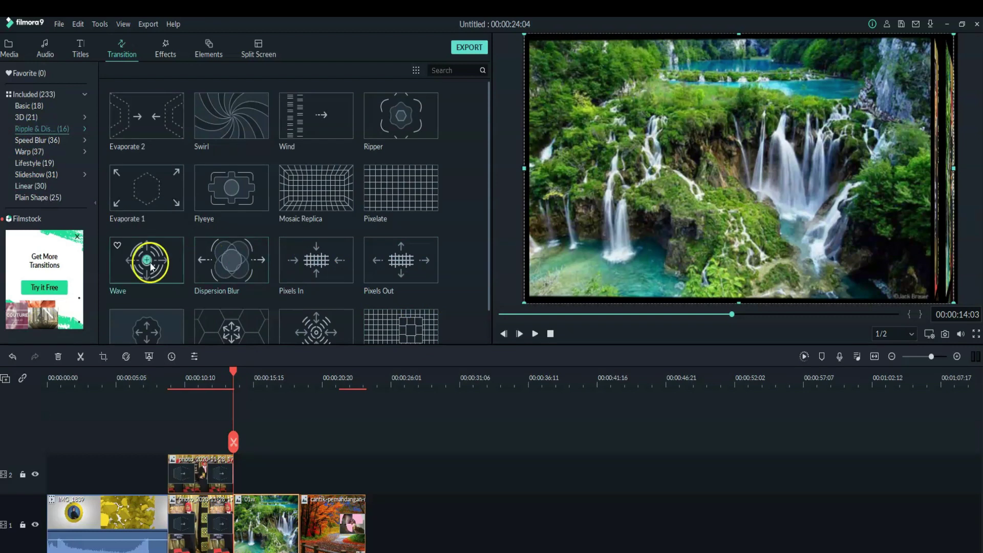
mouse_move(126, 114)
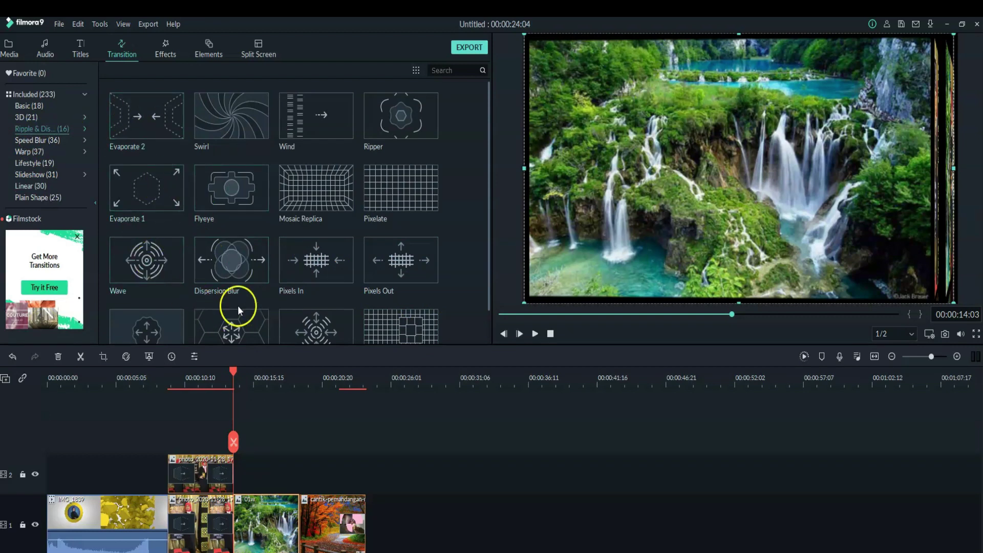
click(146, 117)
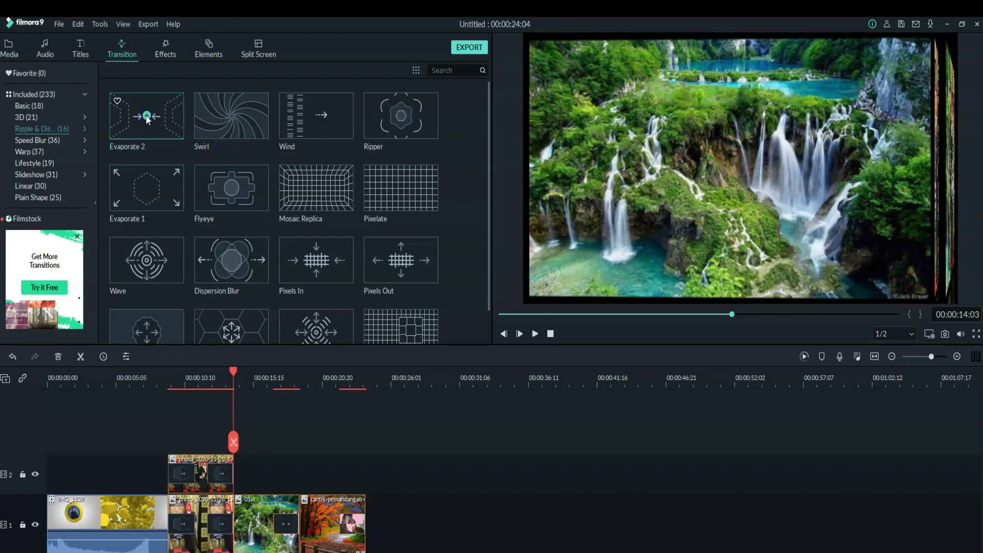
Play back the waterfall clip's Evaporate 2 transition into the autumn clip, and return the playhead to 00:00:14:07.
click(537, 334)
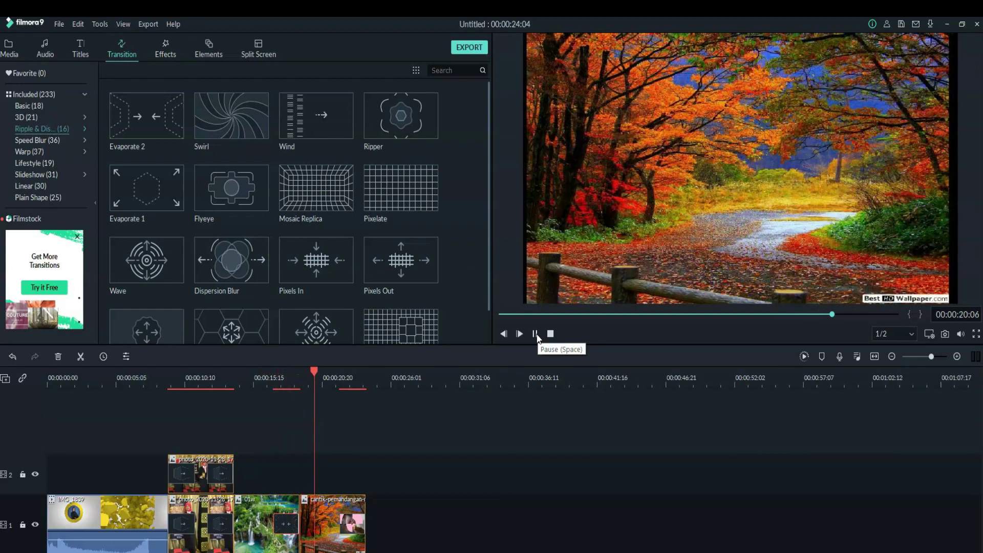
click(536, 334)
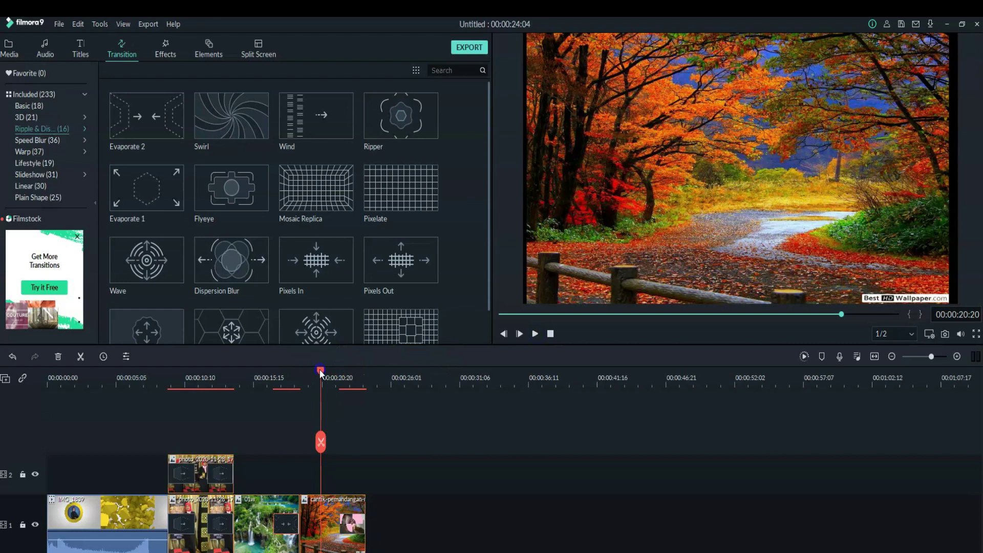
drag(321, 371, 236, 414)
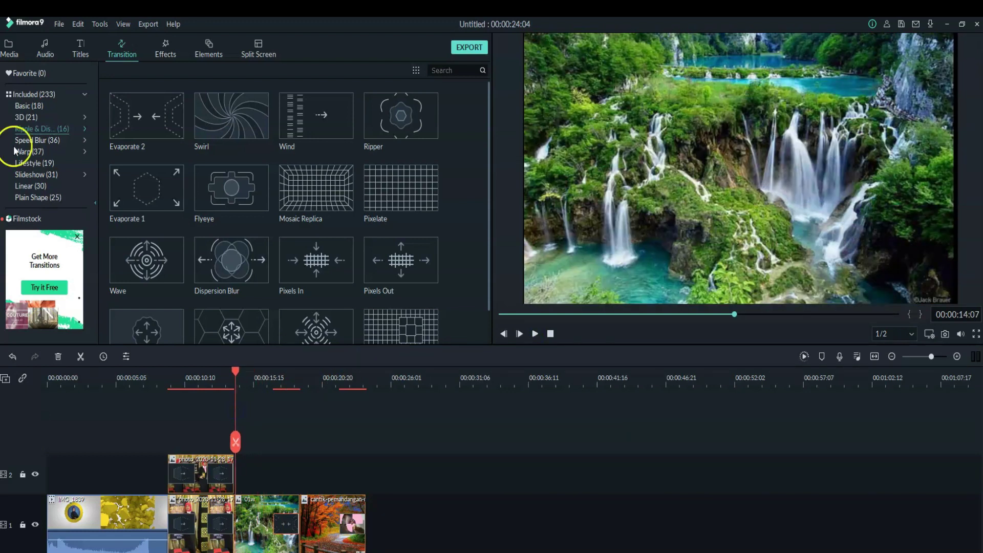
Apply the 3D transition Orb Twist 4 to both ends of the waterfall clip and play back the result.
click(32, 119)
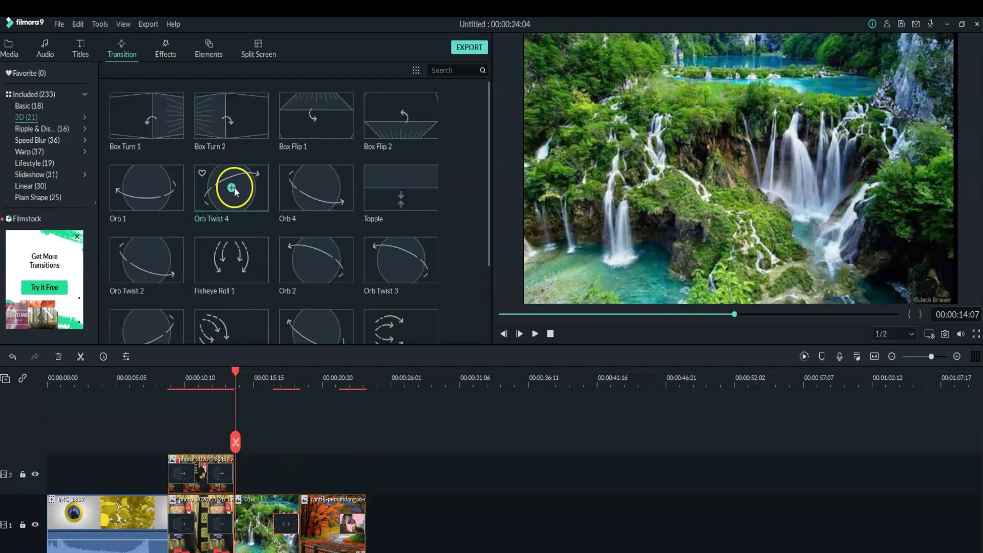
click(231, 188)
click(260, 515)
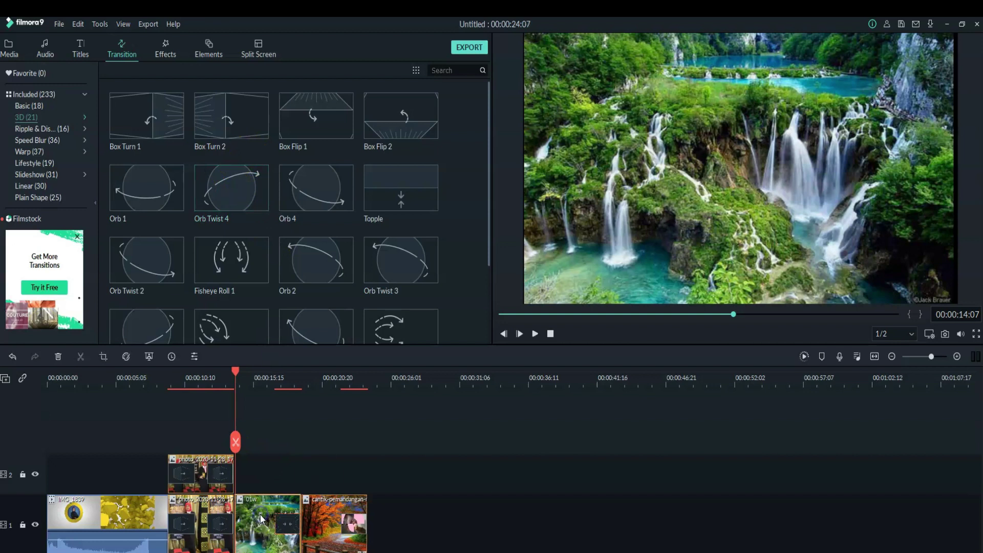
click(232, 188)
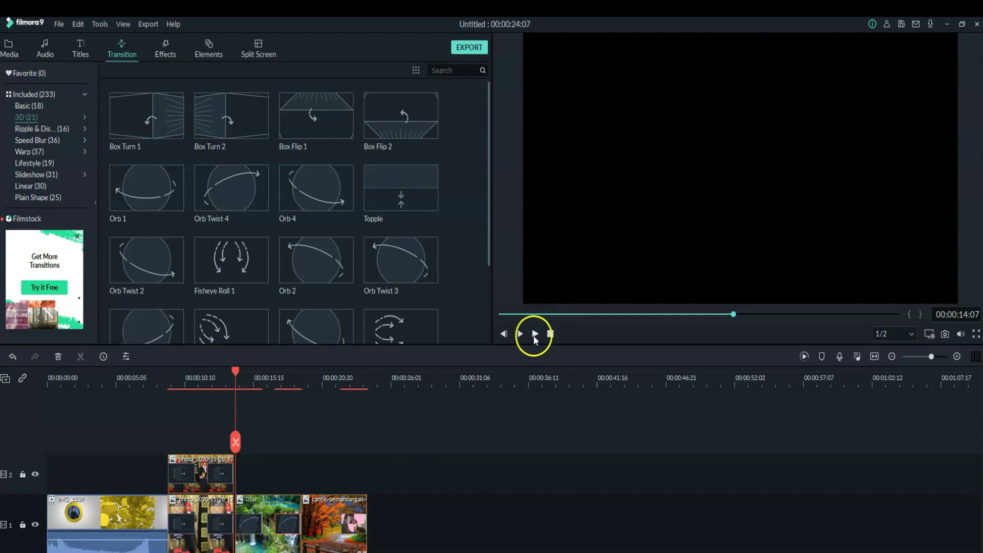
click(534, 336)
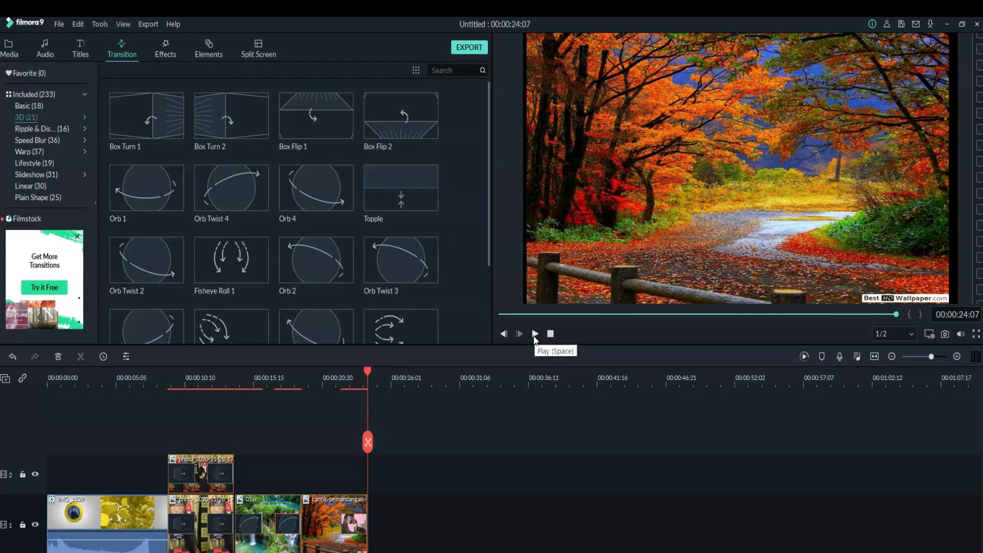
Add the Plain Shape 1 transition to the start of the intro clip and play the whole video from 00:00:00:00.
drag(370, 374, 164, 425)
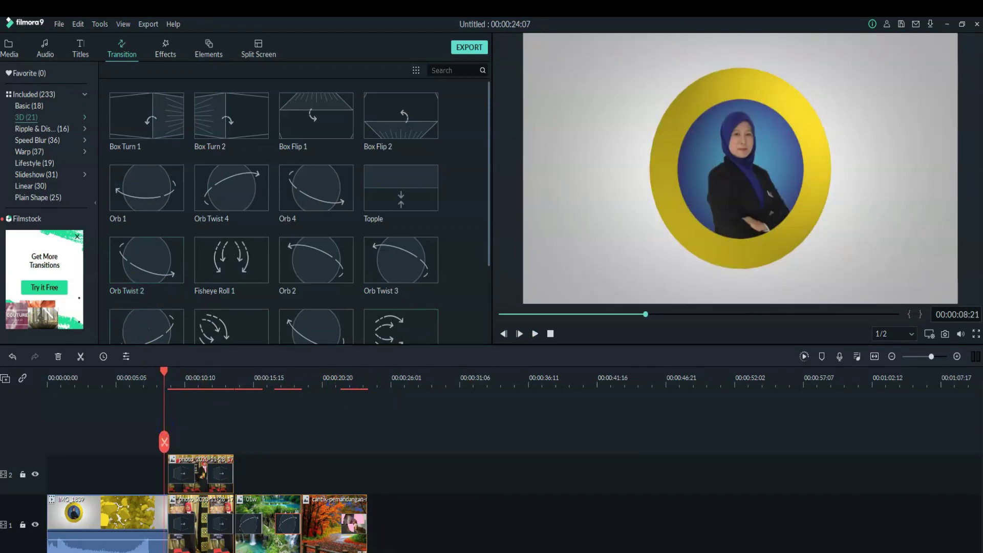
click(44, 199)
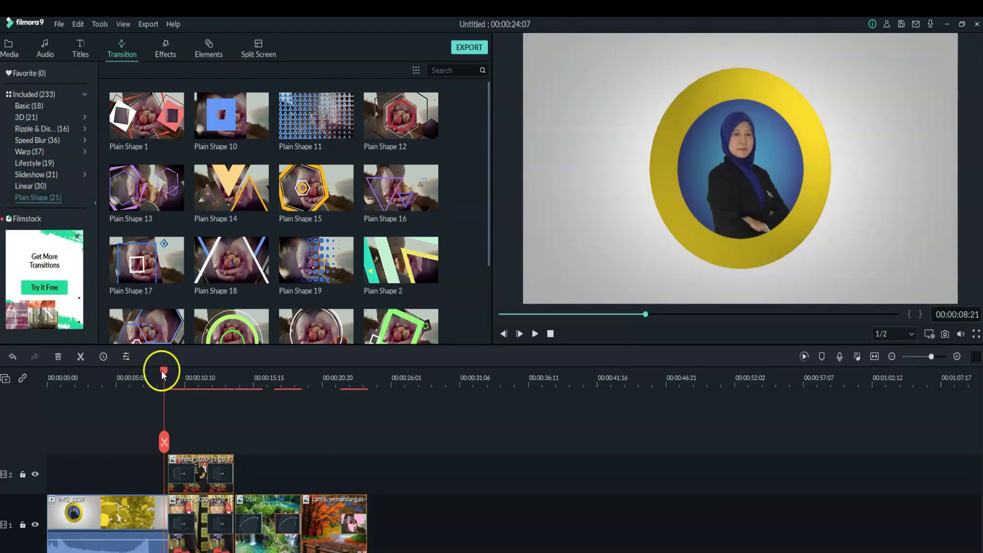
drag(161, 370, 45, 436)
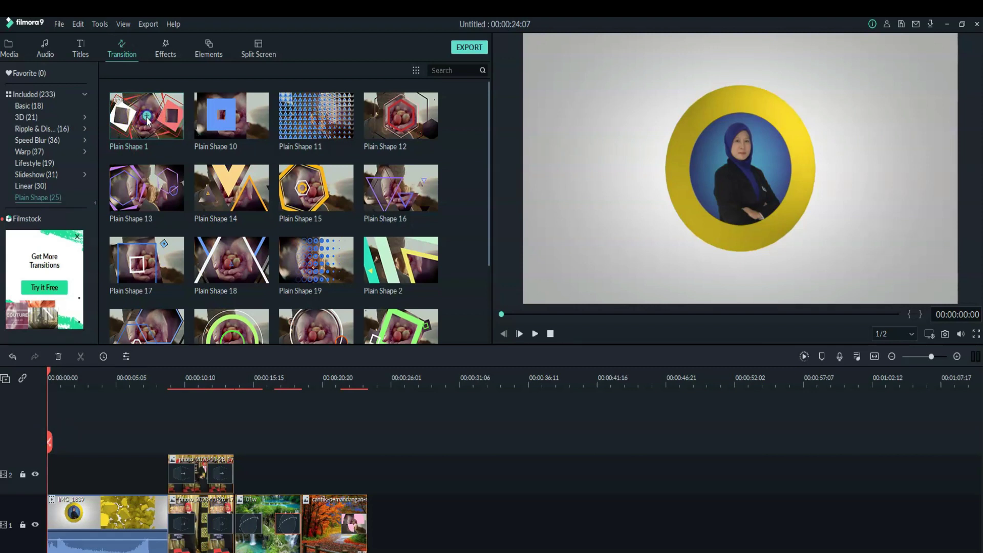
click(86, 507)
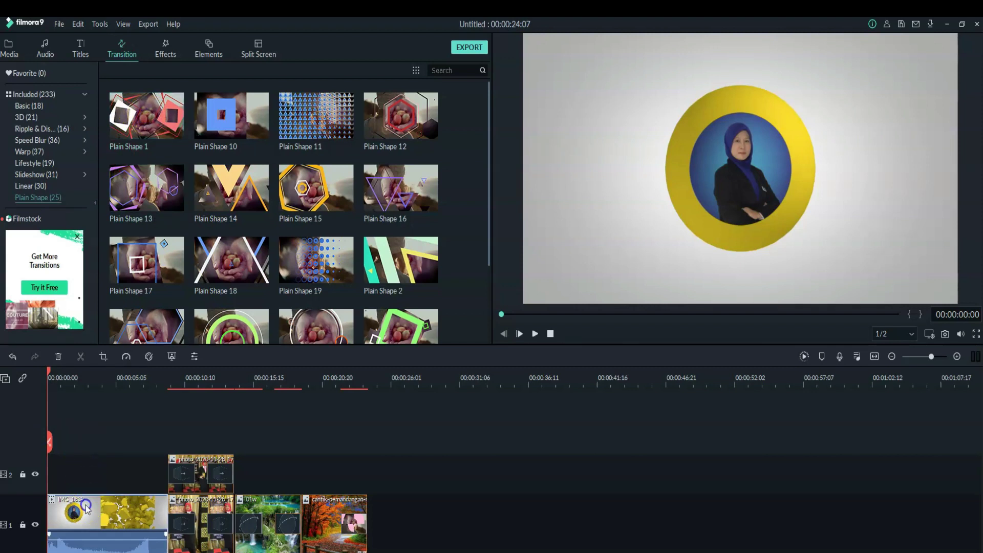
click(146, 118)
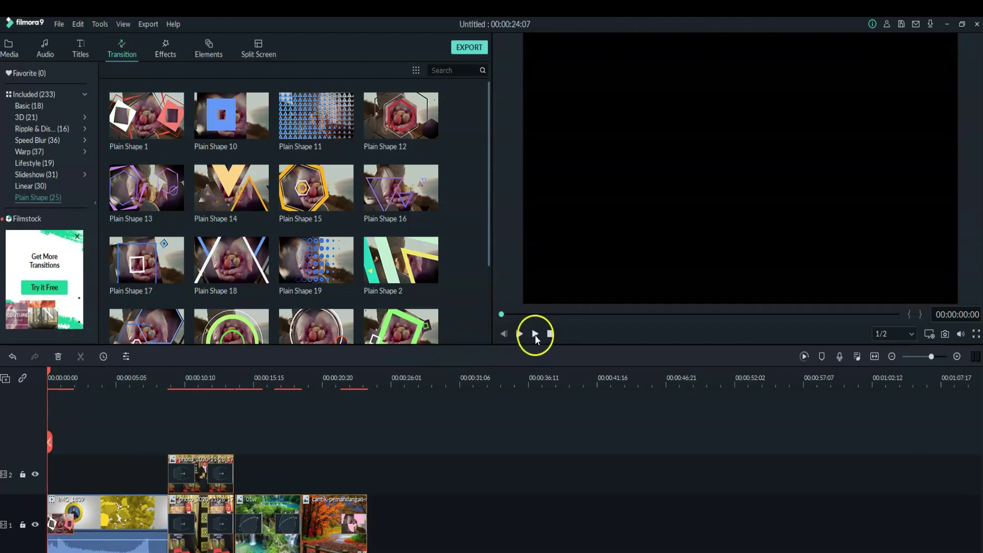
click(536, 335)
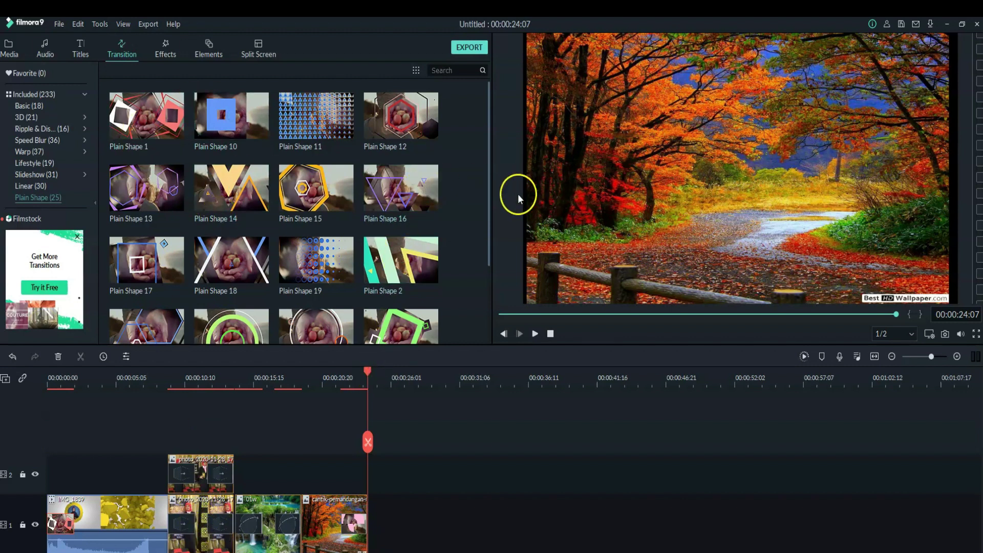
Look through the remaining Plain Shape transitions and move the playhead to 00:00:10:14 over the side-by-side photos.
drag(490, 208, 481, 333)
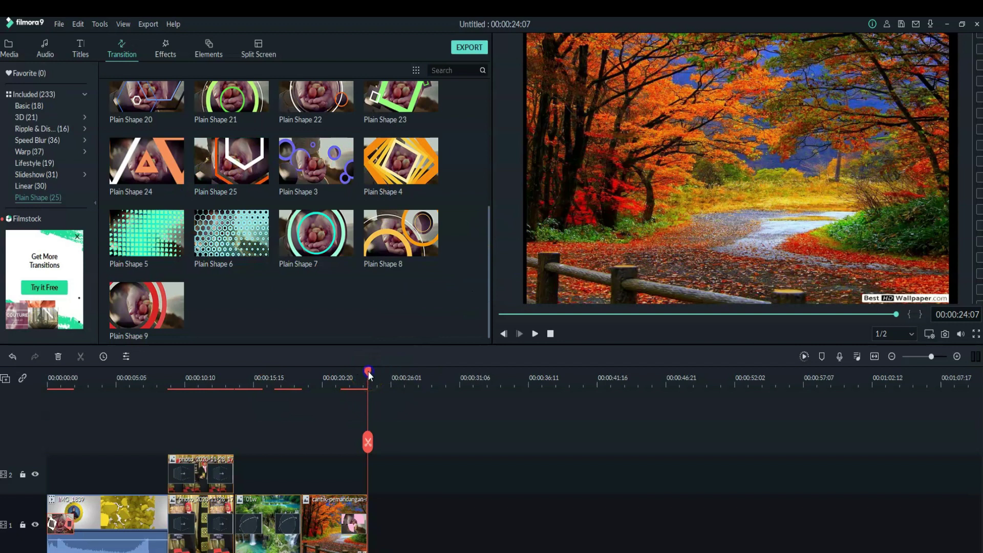
drag(368, 370, 186, 420)
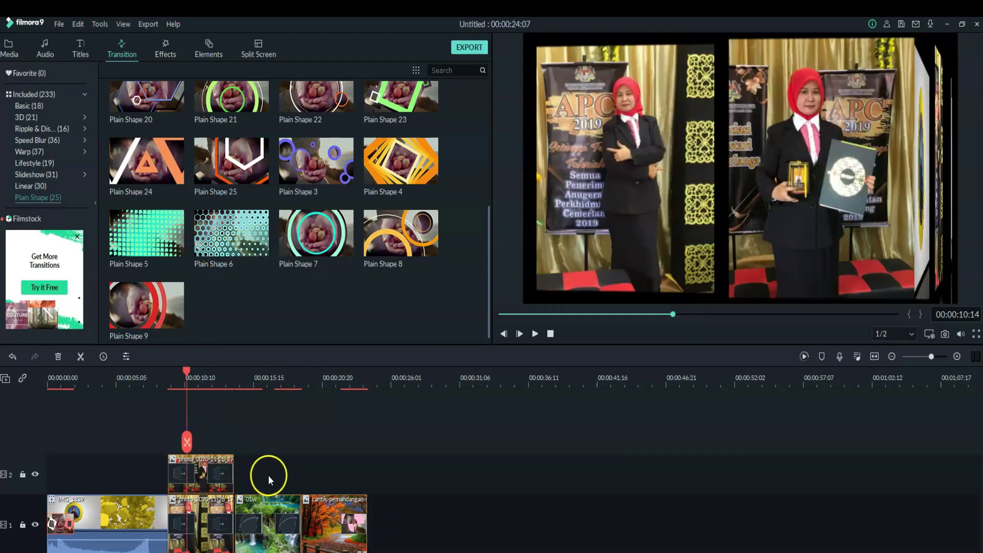